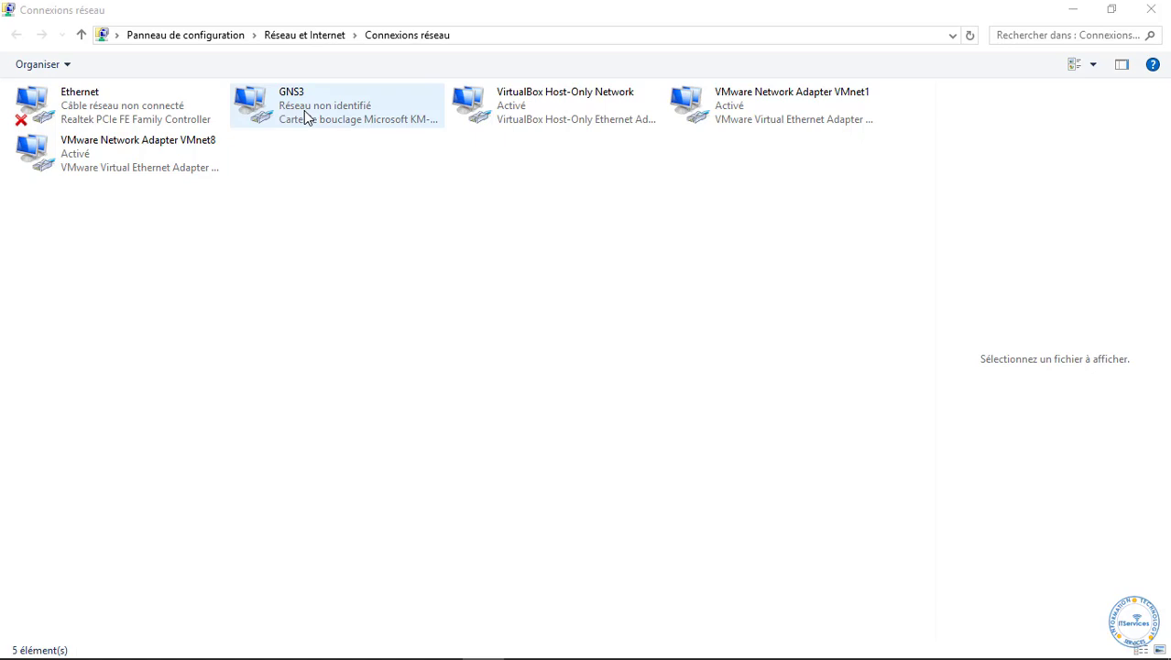
# Launch the Add Hardware wizard with the hdwwiz command and move its window toward the middle of the screen.
pyautogui.click(367, 246)
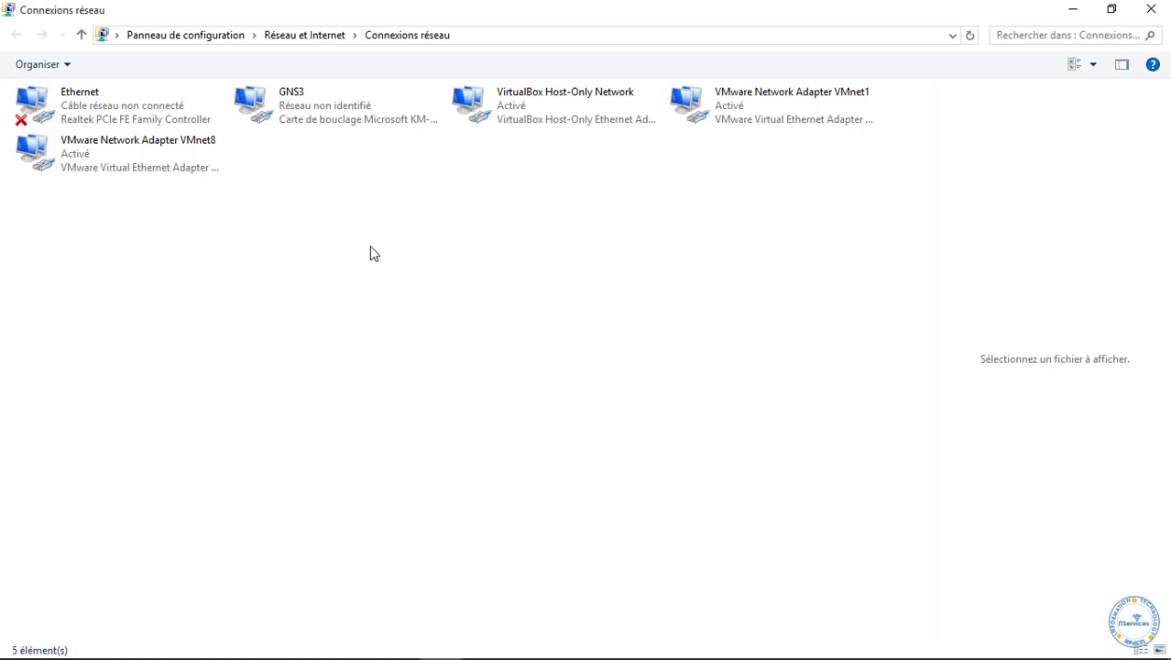
pyautogui.press('super+r')
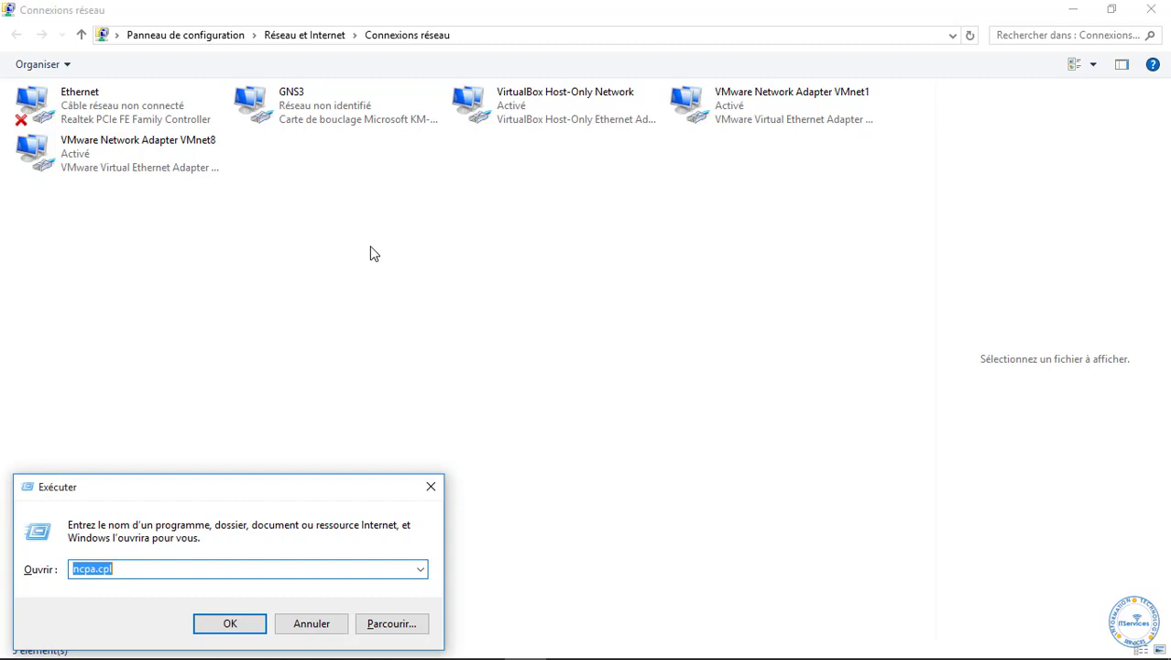
pyautogui.write('hd')
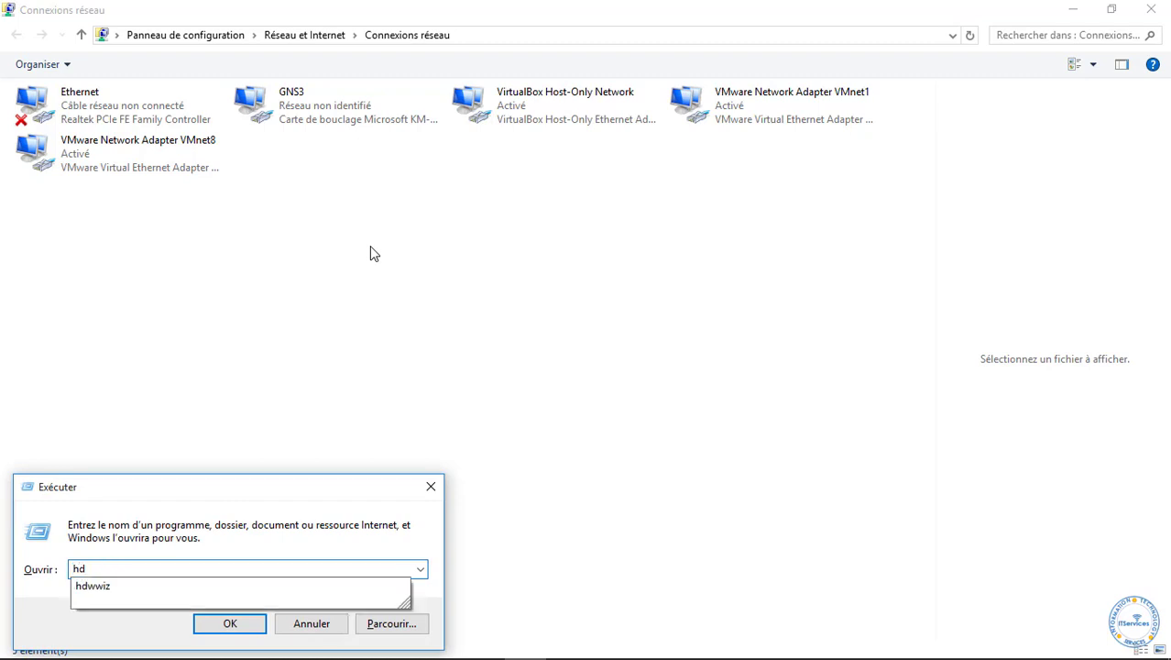
pyautogui.write('wwiz')
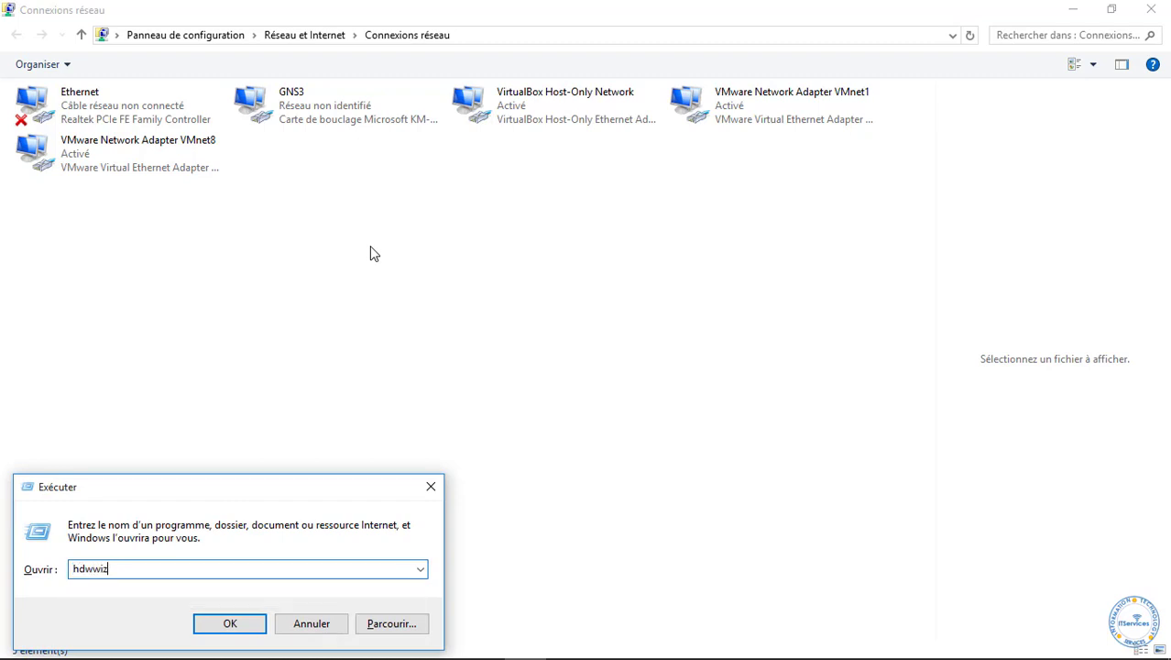
pyautogui.press('Return')
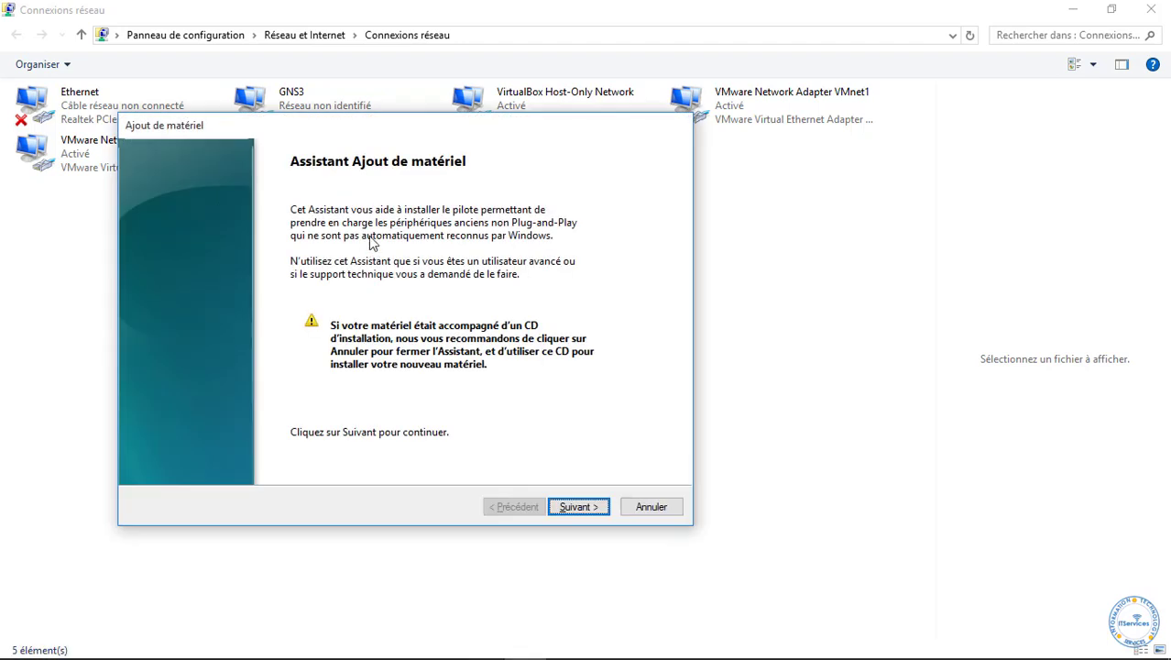
pyautogui.moveTo(306, 125); pyautogui.dragTo(358, 80)
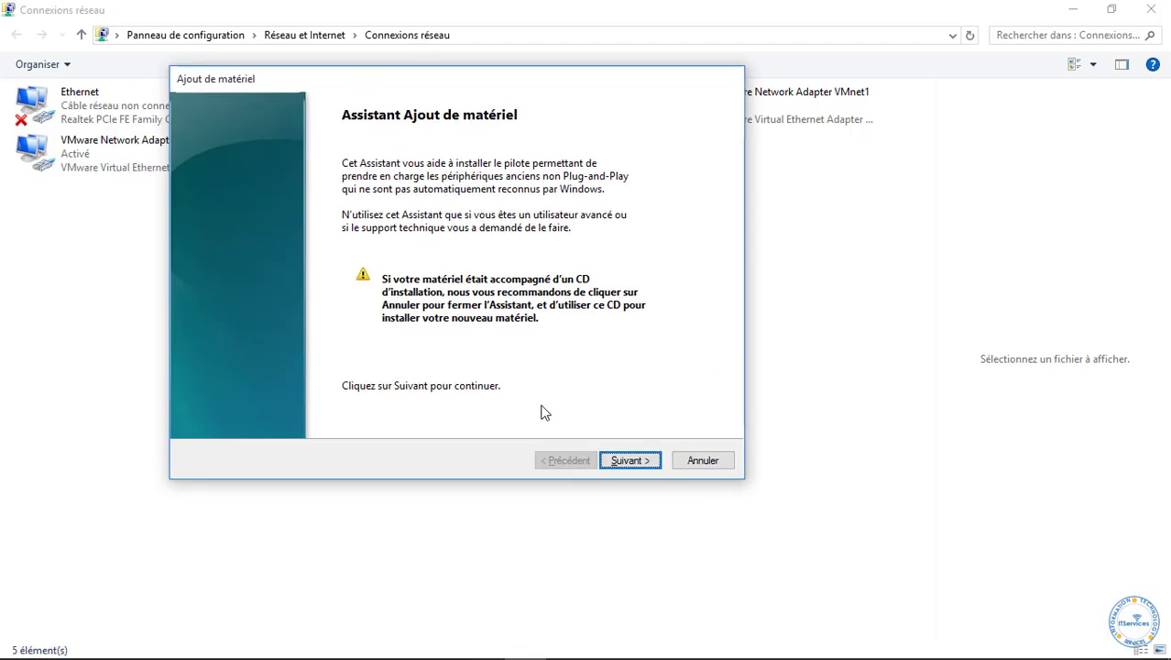
# Choose manual hardware installation from a list and pick network adapters (Cartes réseau) as the hardware type.
pyautogui.click(614, 461)
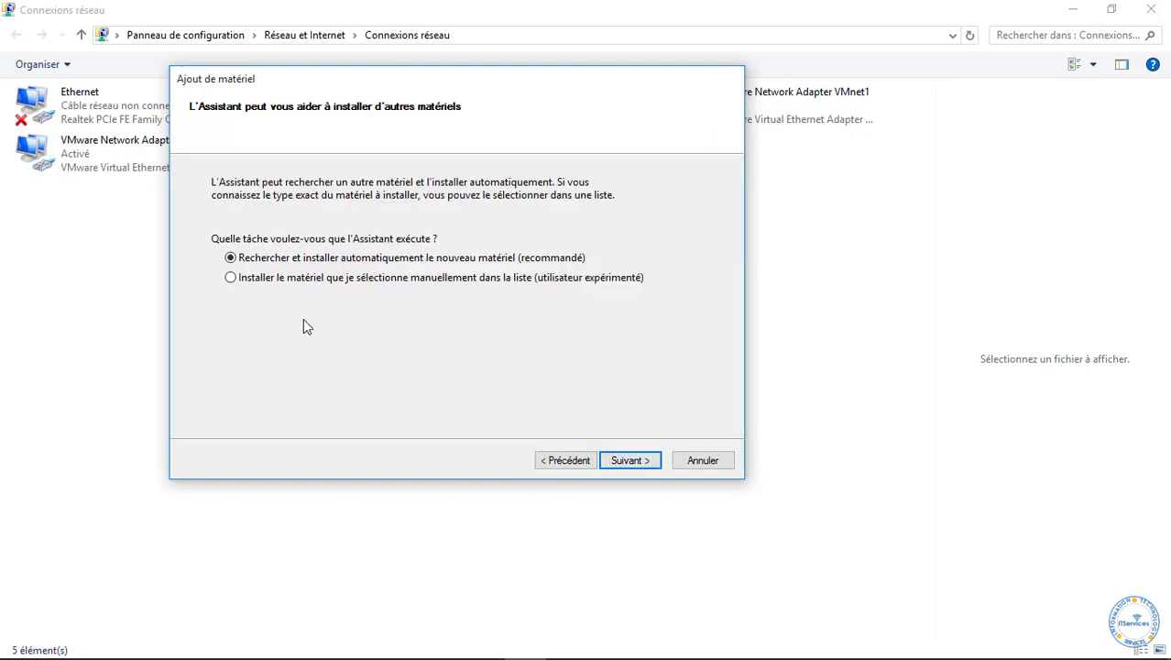
pyautogui.click(317, 282)
pyautogui.click(629, 461)
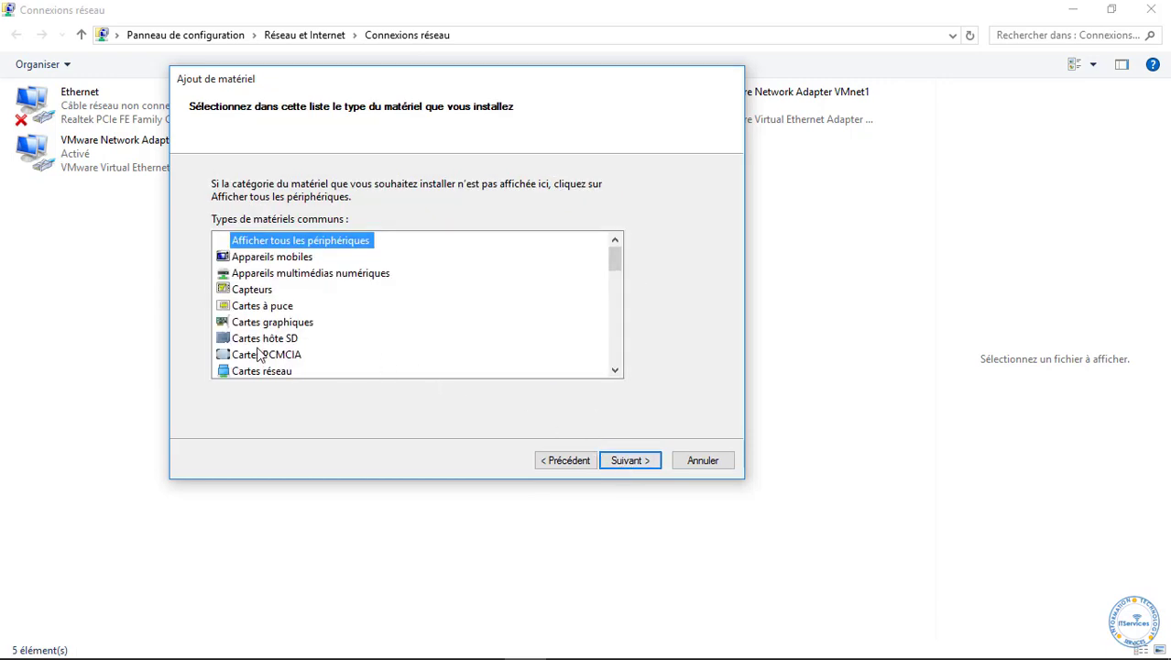
pyautogui.click(259, 368)
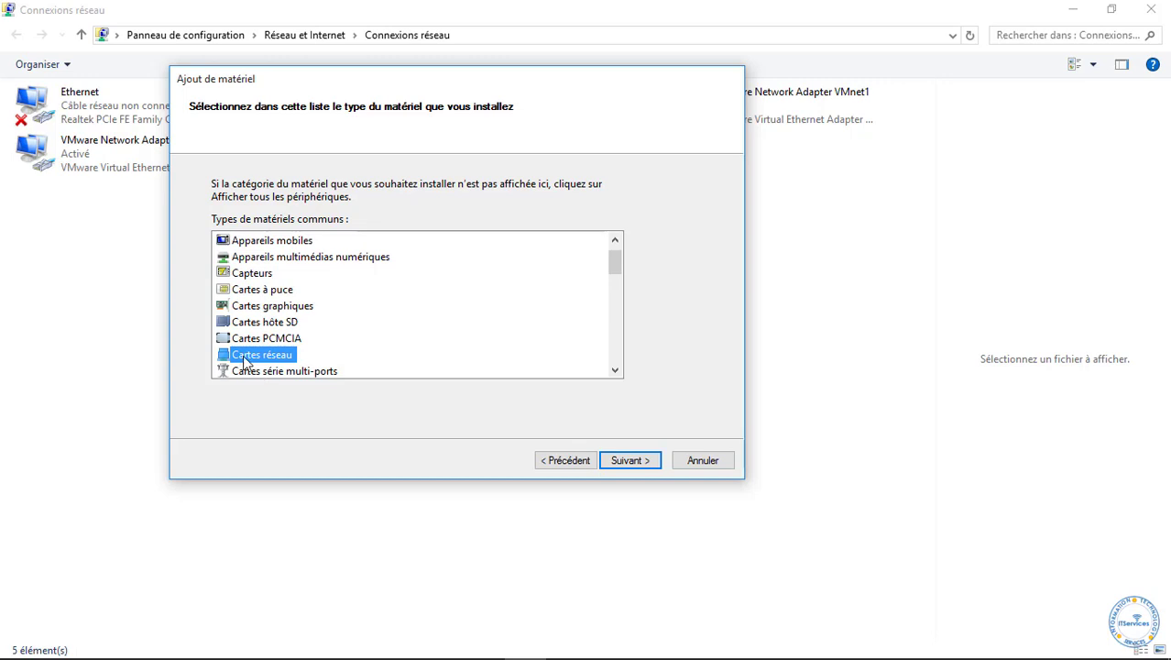
pyautogui.click(628, 460)
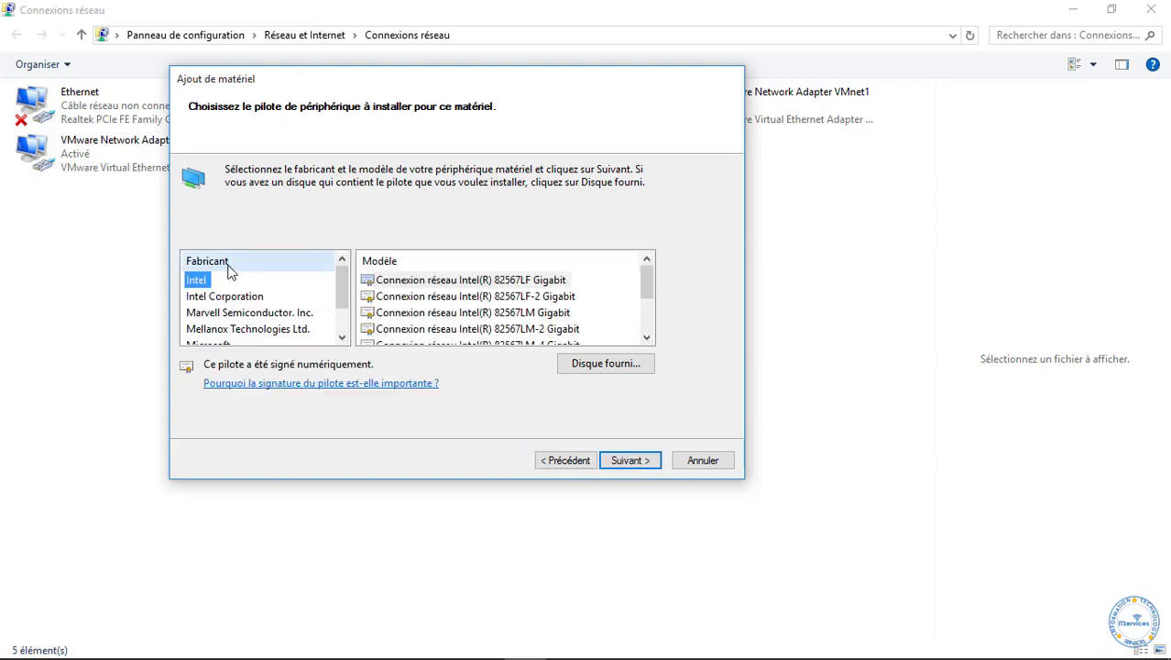
# Install the Microsoft driver model "Carte de bouclage Microsoft KM-TEST" and finish the wizard.
pyautogui.scroll(-1, 244, 313)
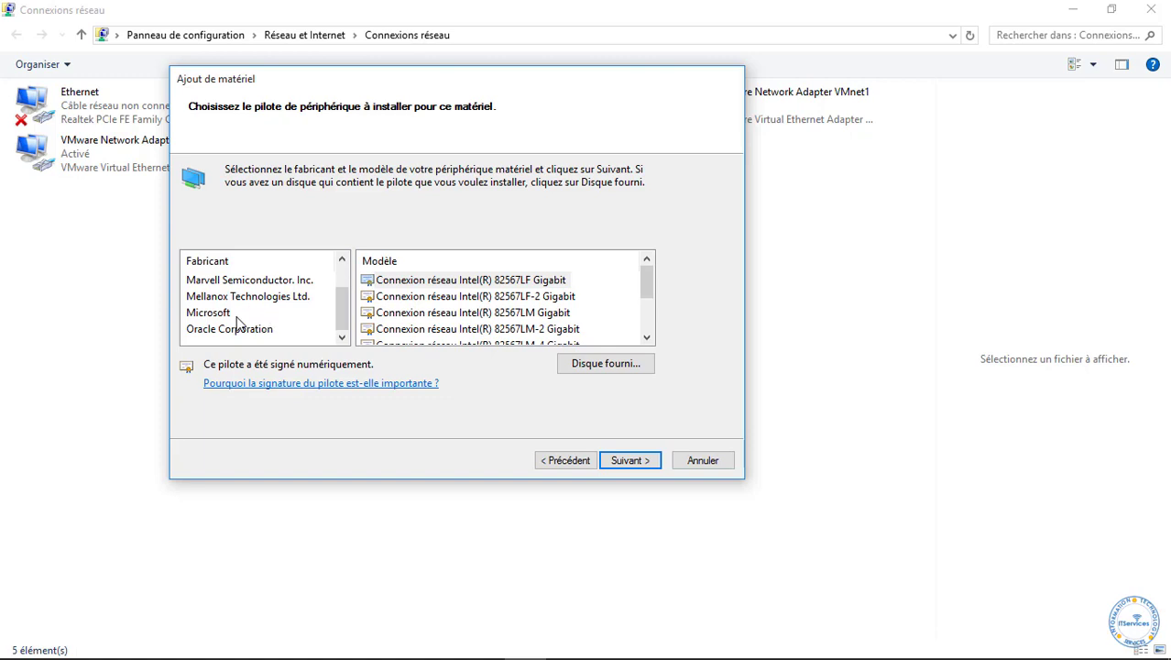
pyautogui.click(245, 317)
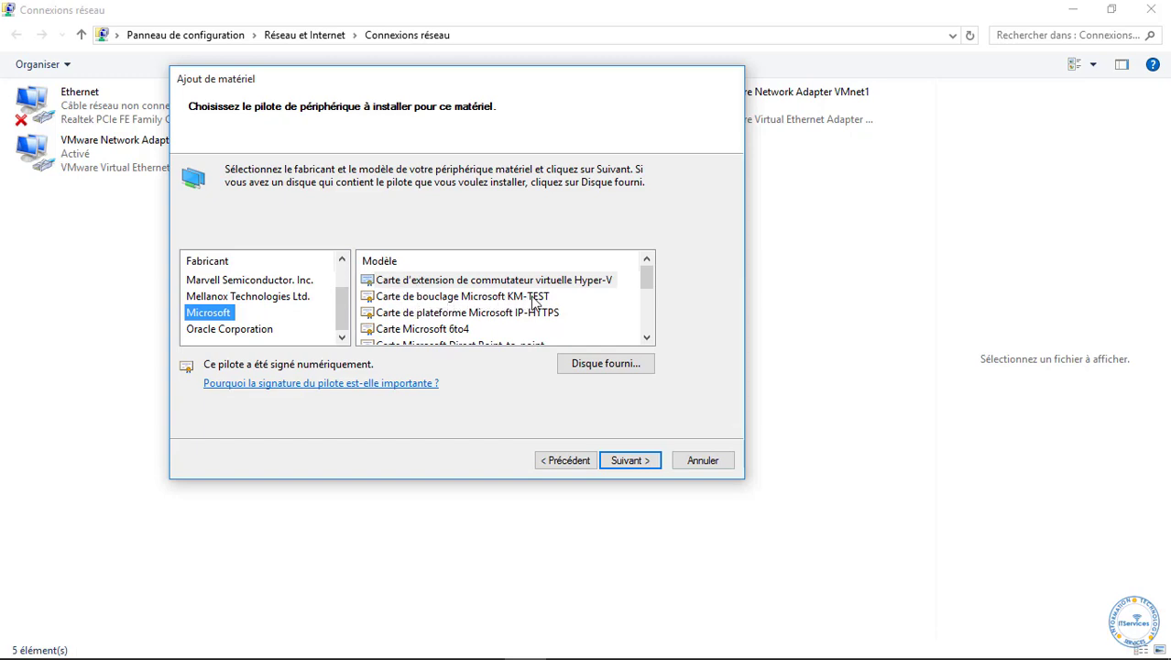
pyautogui.click(453, 299)
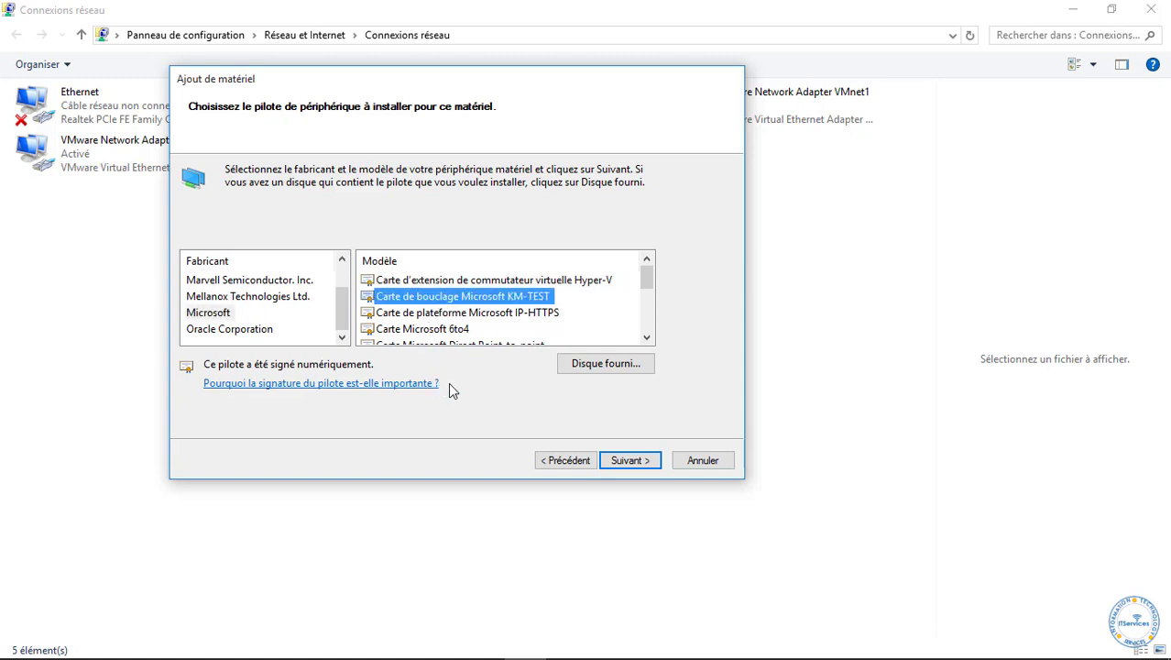
pyautogui.click(631, 460)
pyautogui.click(654, 460)
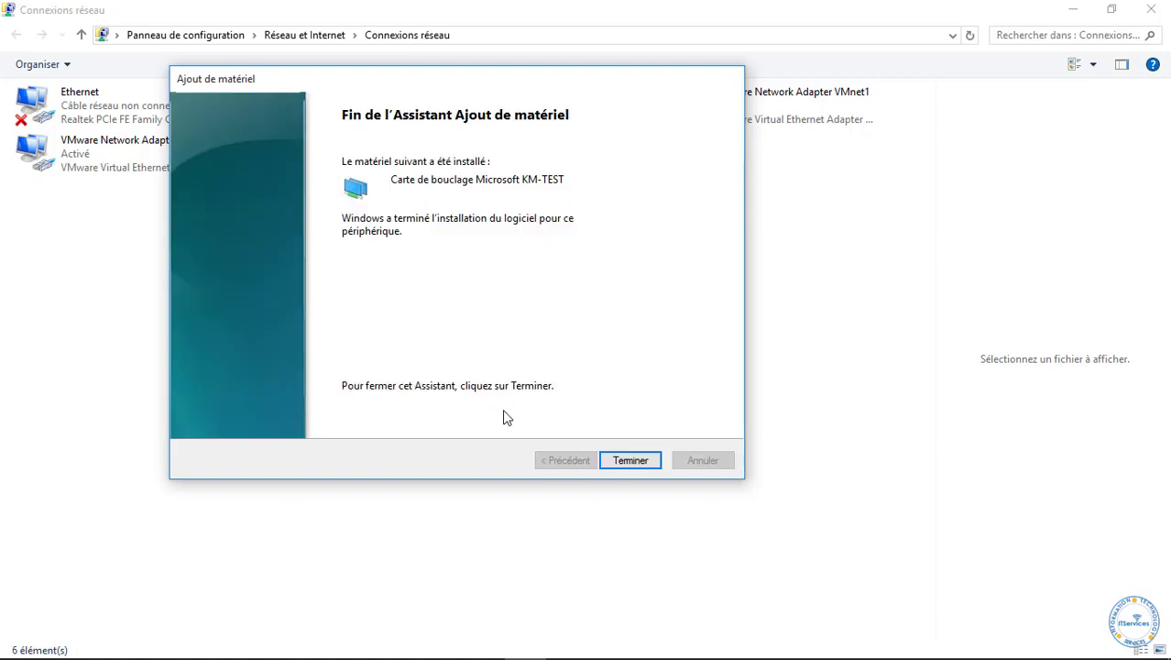
pyautogui.click(629, 460)
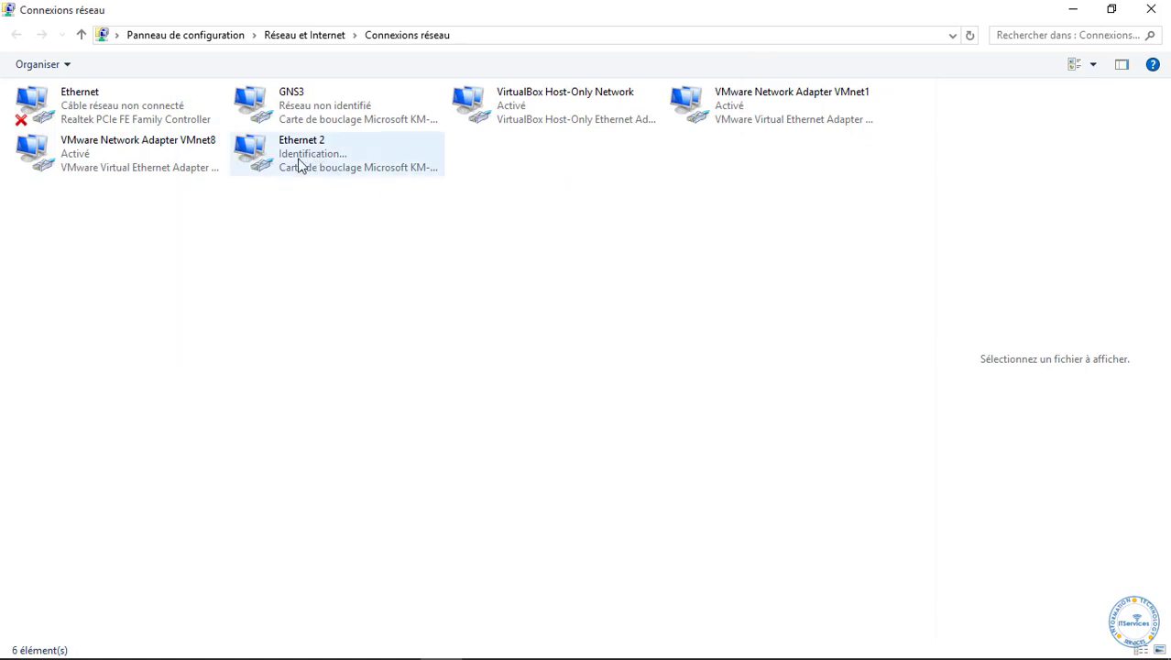
# Refresh the connections list and assign the static IPv4 address 10.10.20.1 with the default subnet mask to Ethernet 2.
pyautogui.click(970, 37)
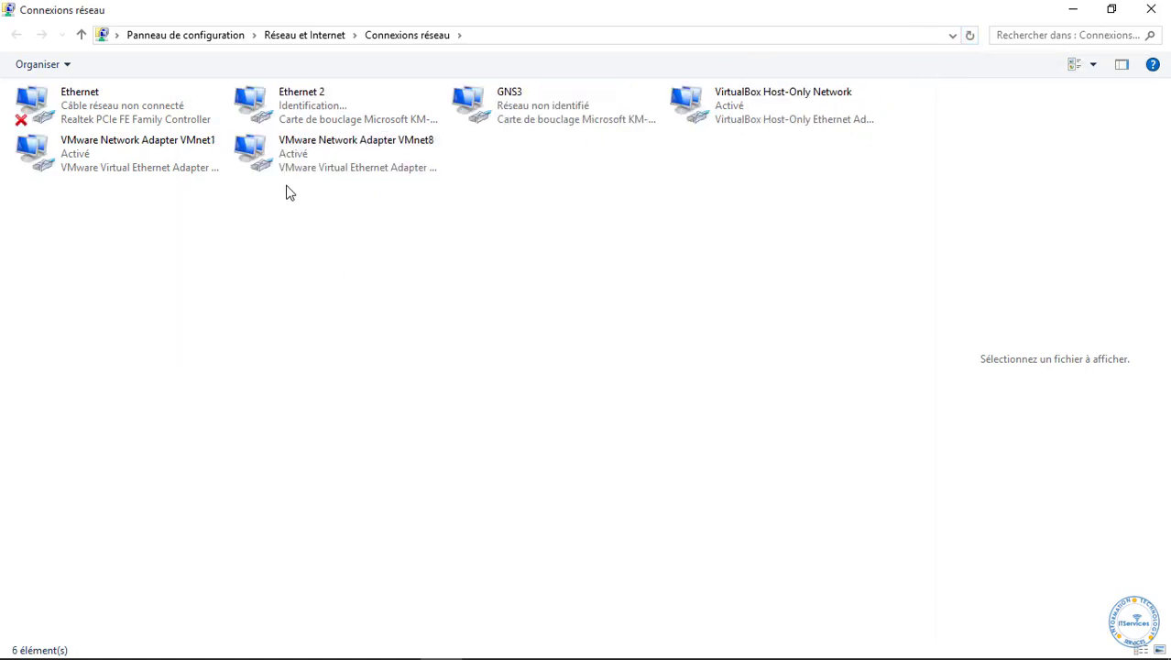
pyautogui.rightClick(353, 119)
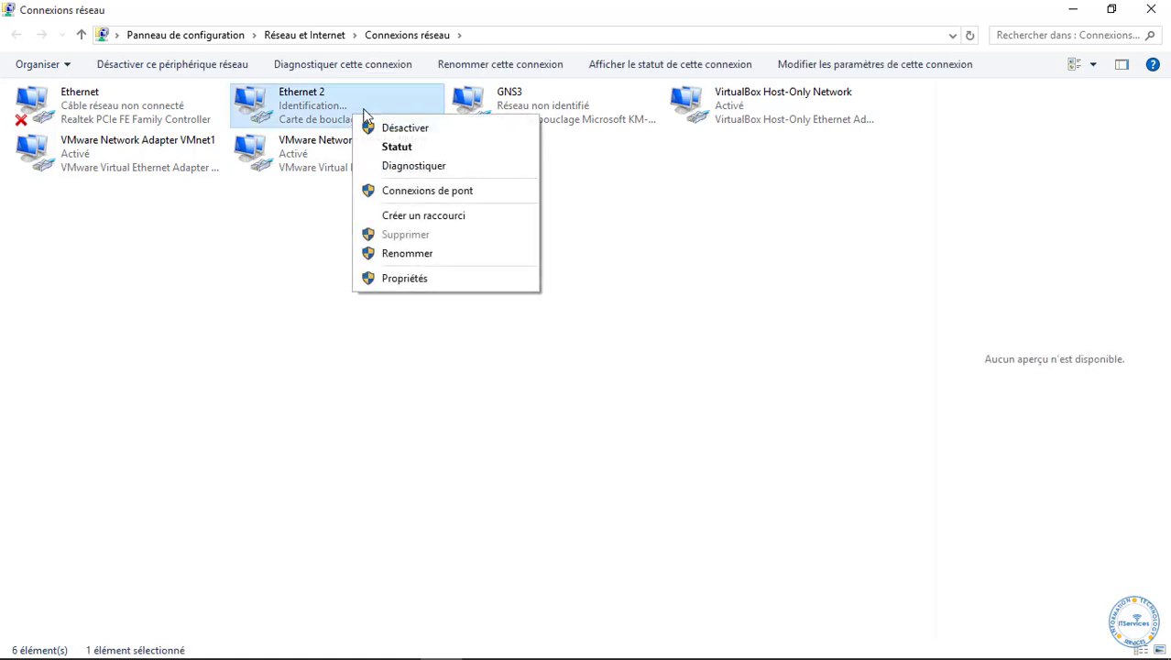
pyautogui.click(403, 277)
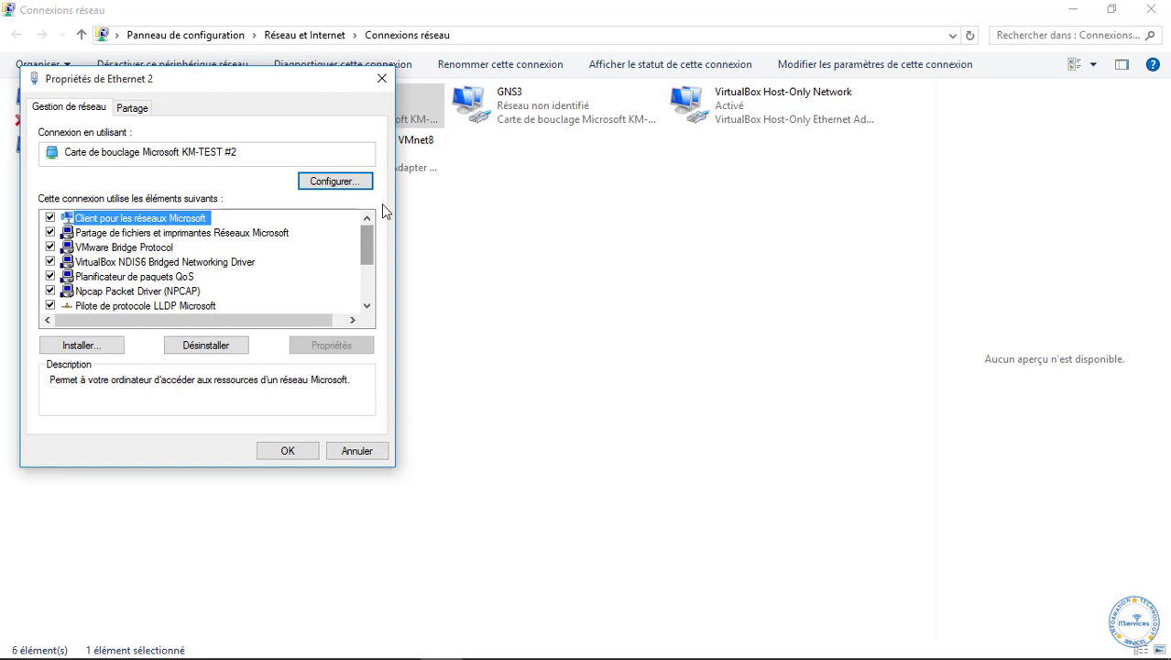
pyautogui.scroll(-1, 169, 290)
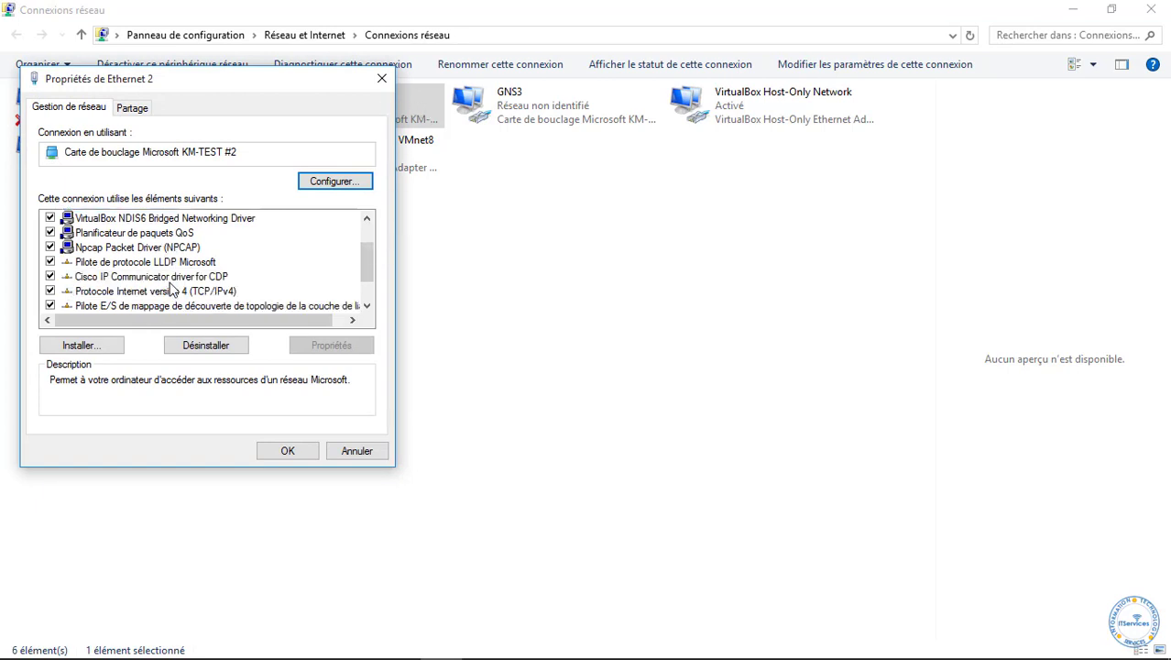
pyautogui.doubleClick(202, 292)
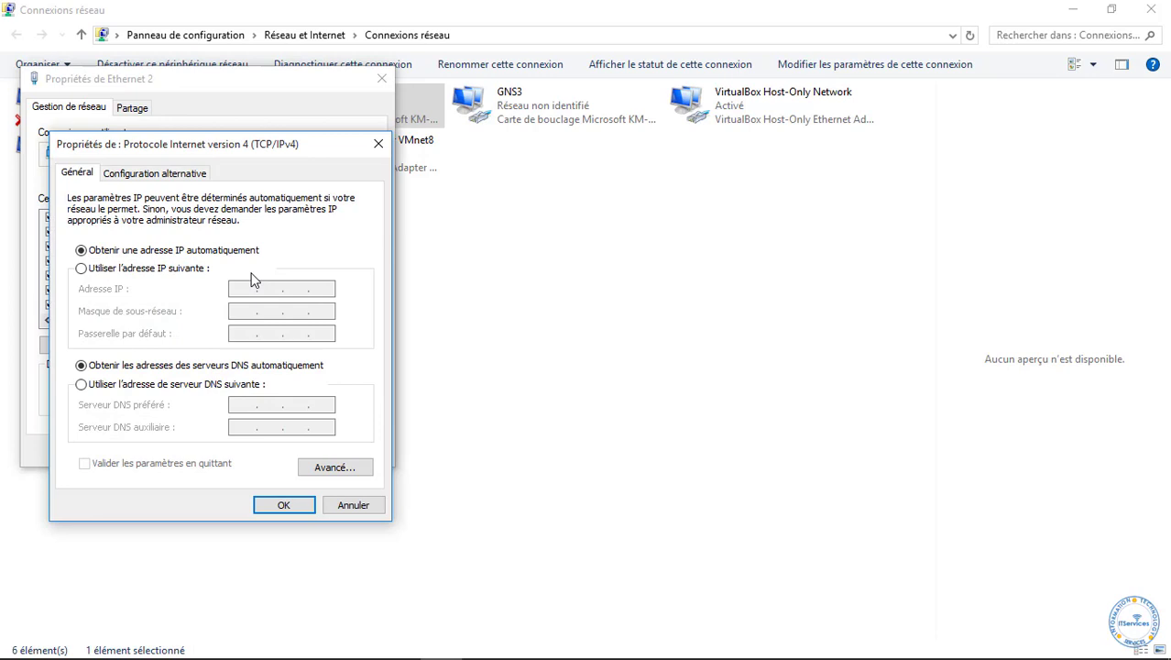
pyautogui.click(174, 268)
pyautogui.write('10 . ')
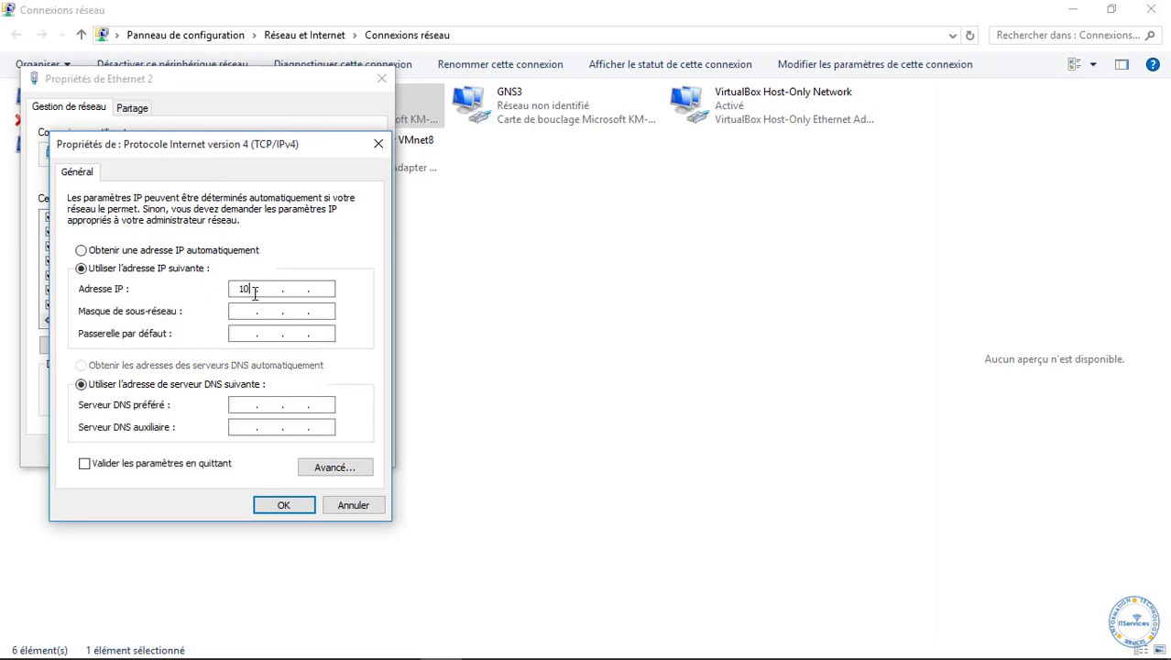
pyautogui.write('10 . 20 . 1')
pyautogui.press('Tab')
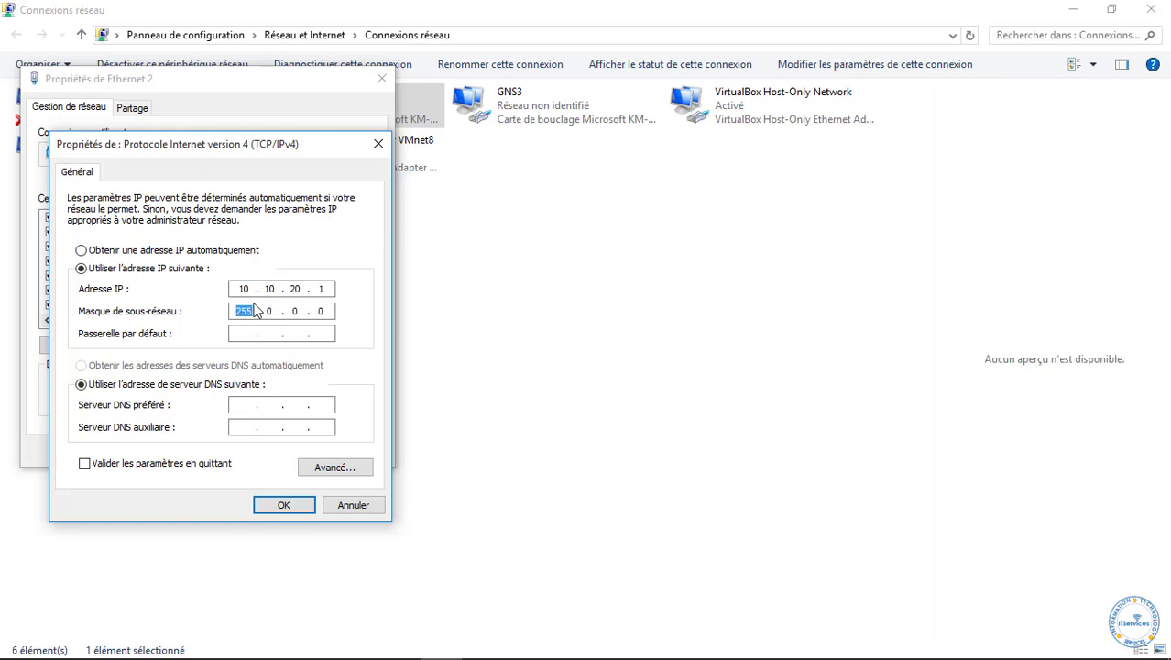
pyautogui.click(295, 506)
pyautogui.click(288, 450)
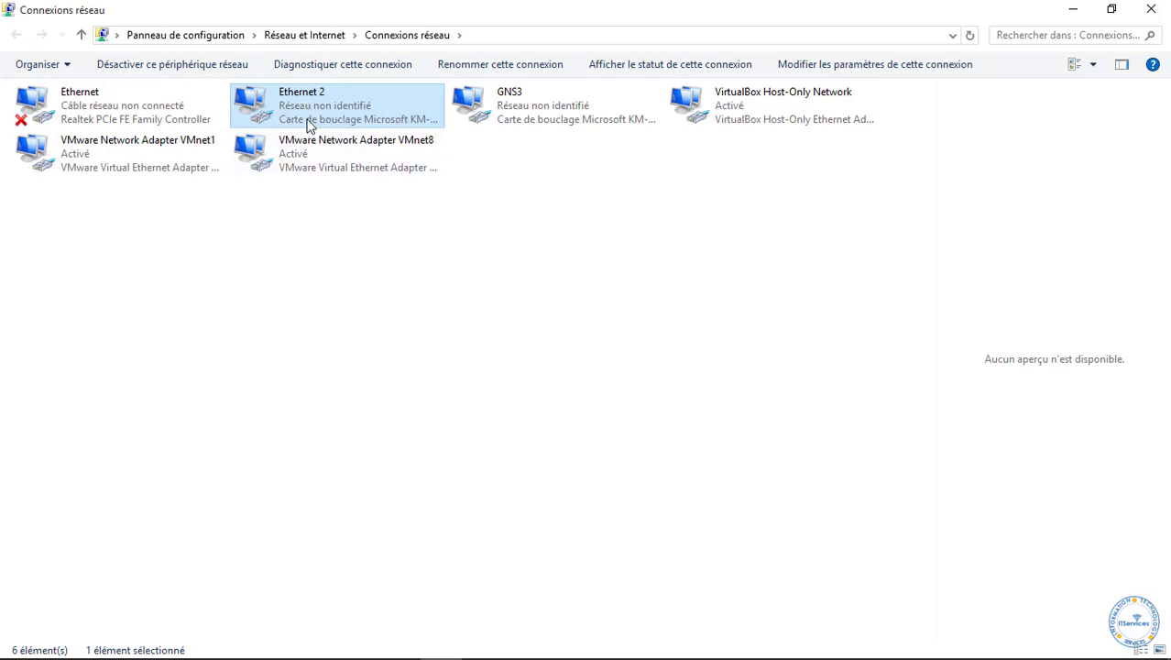
# Rename the Ethernet 2 connection as Loopback.
pyautogui.rightClick(319, 107)
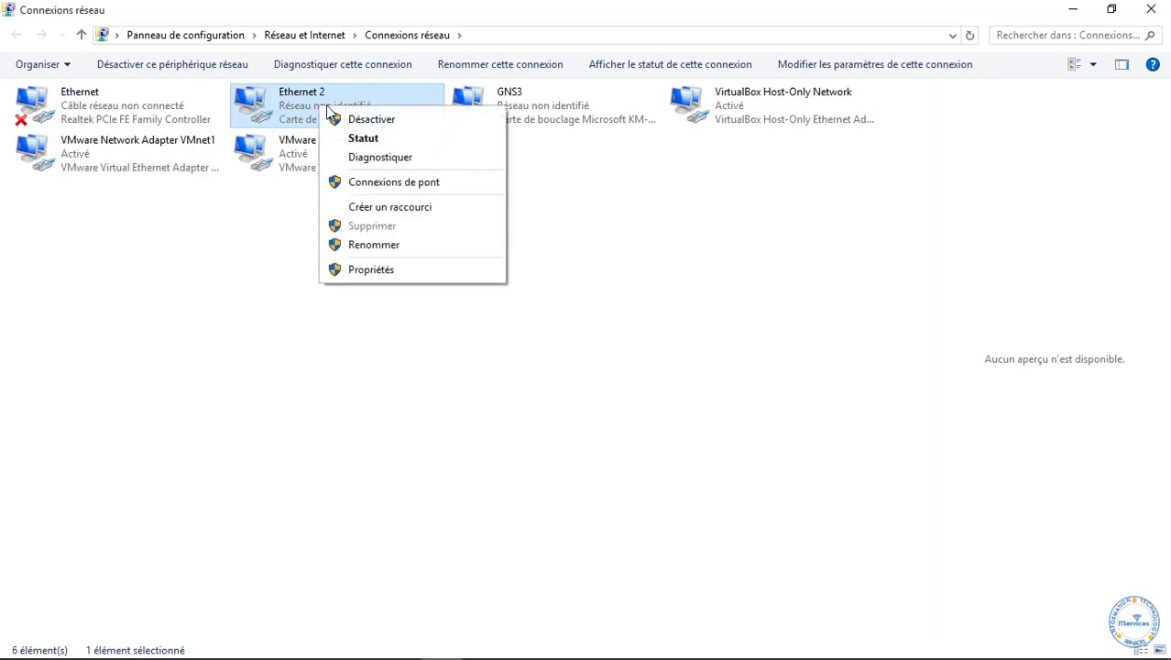
pyautogui.click(394, 244)
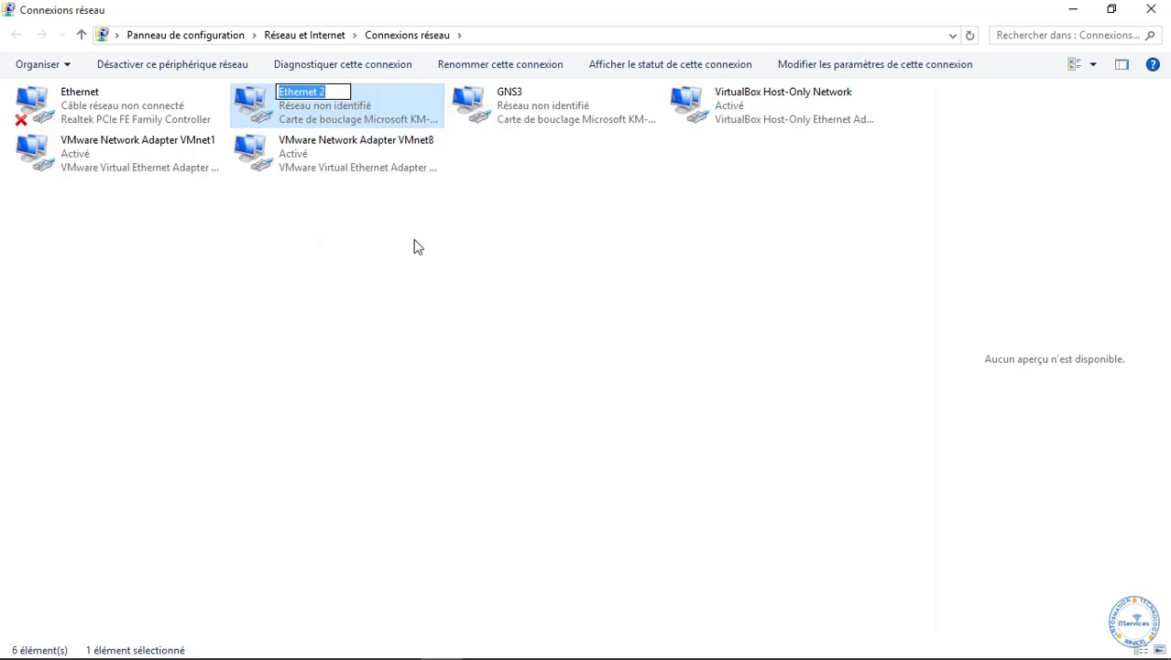
pyautogui.write('Loop')
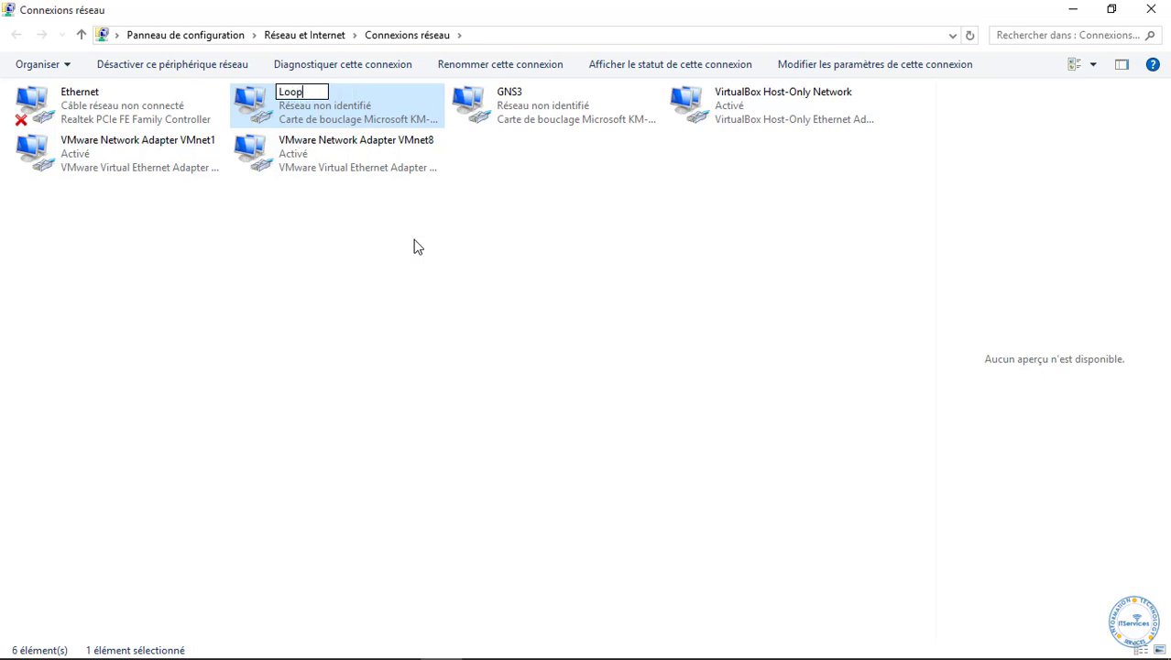
pyautogui.write('^back')
pyautogui.press('Left')
pyautogui.press('Left')
pyautogui.press('Left')
pyautogui.press('Left')
pyautogui.press('Left')
pyautogui.press('Delete')
pyautogui.press('Return')
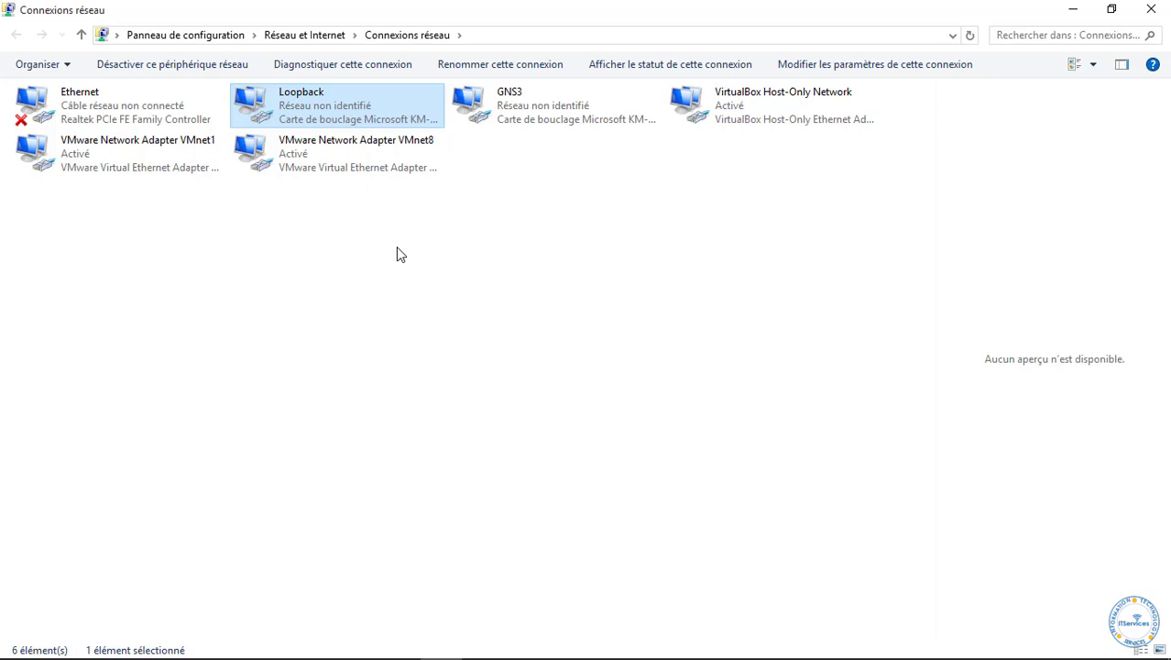
# Start the Windows command prompt and open another instance of it with administrator rights.
pyautogui.press('super+r')
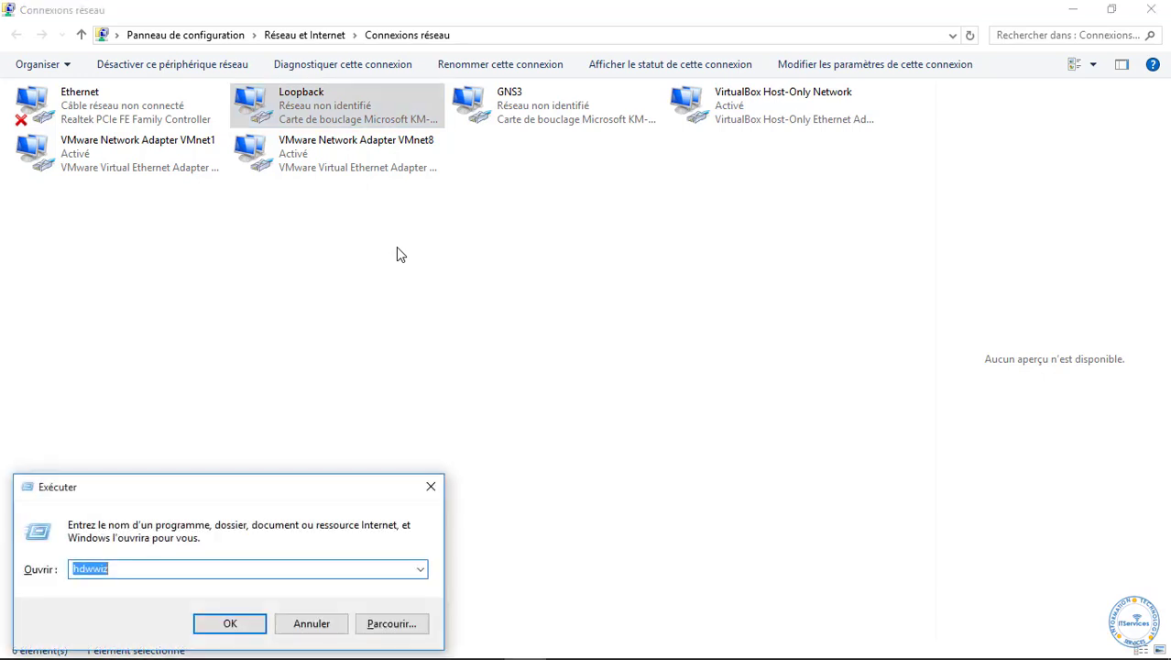
pyautogui.write('cmd')
pyautogui.press('Return')
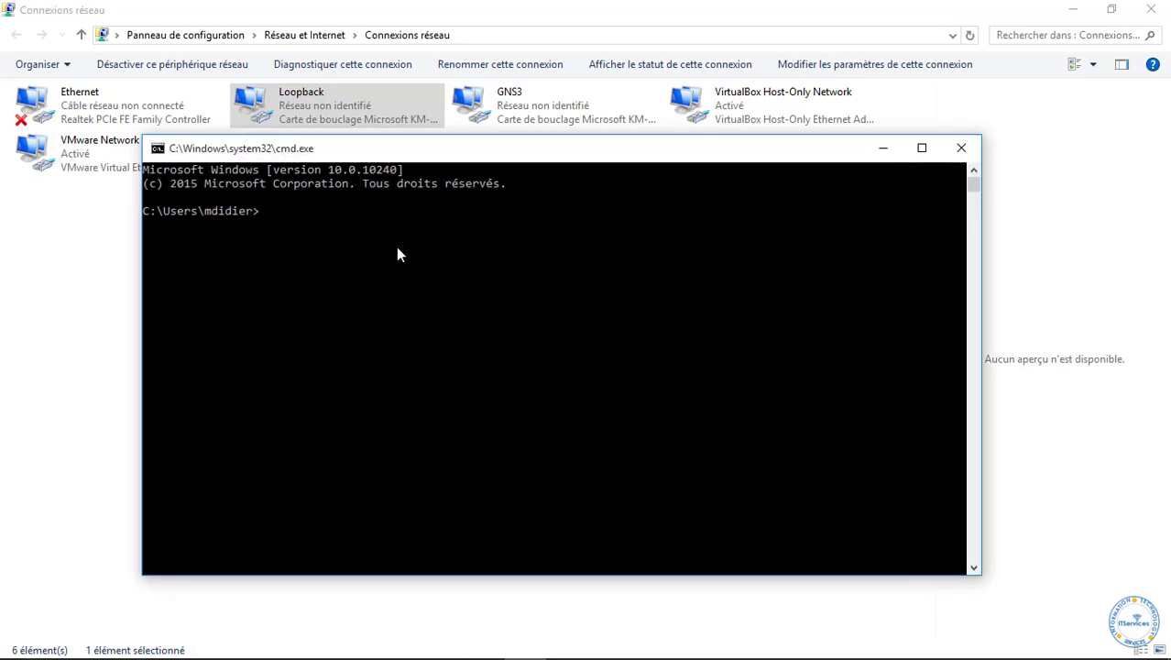
pyautogui.rightClick(536, 641)
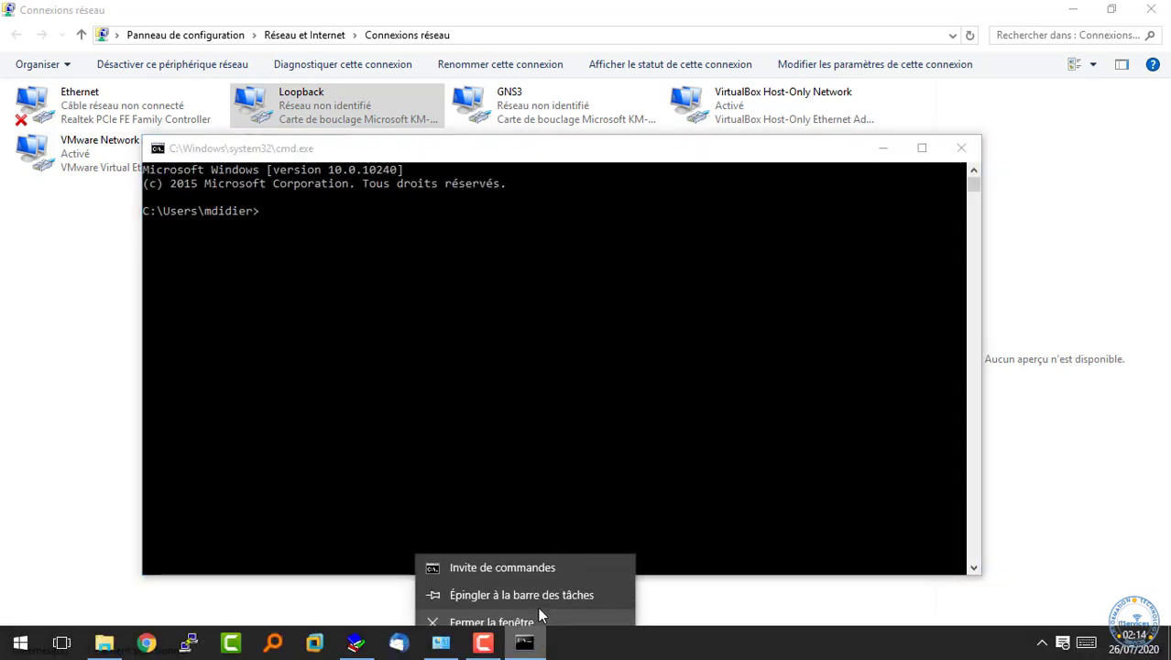
pyautogui.rightClick(551, 543)
pyautogui.click(572, 471)
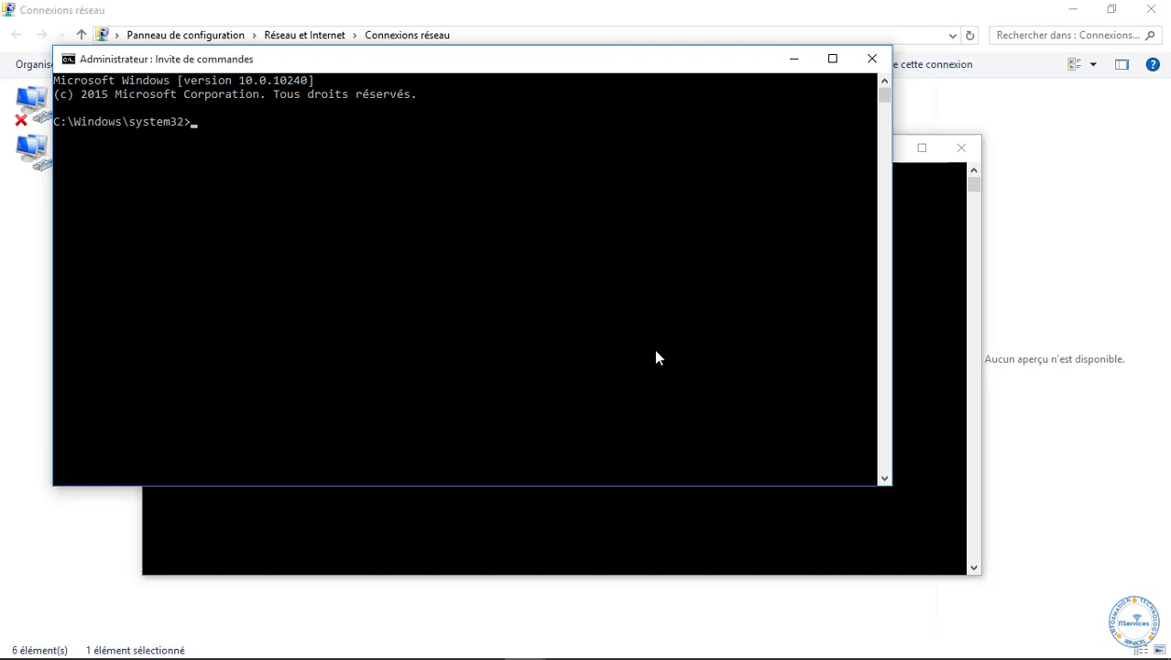
# Open c:\Windows\System32\drivers\etc\hosts in Notepad from the administrator command prompt.
pyautogui.write('notepad c:\\Windows')
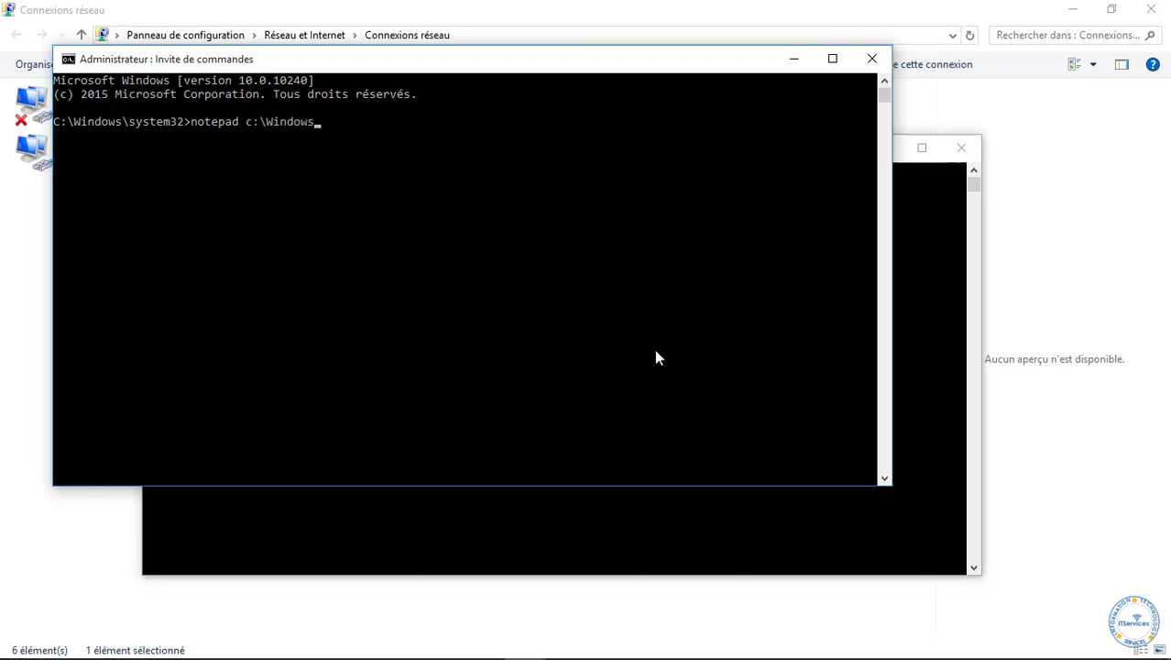
pyautogui.write('\\sys')
pyautogui.press('Tab')
pyautogui.press('Tab')
pyautogui.press('Tab')
pyautogui.write('\\drivers')
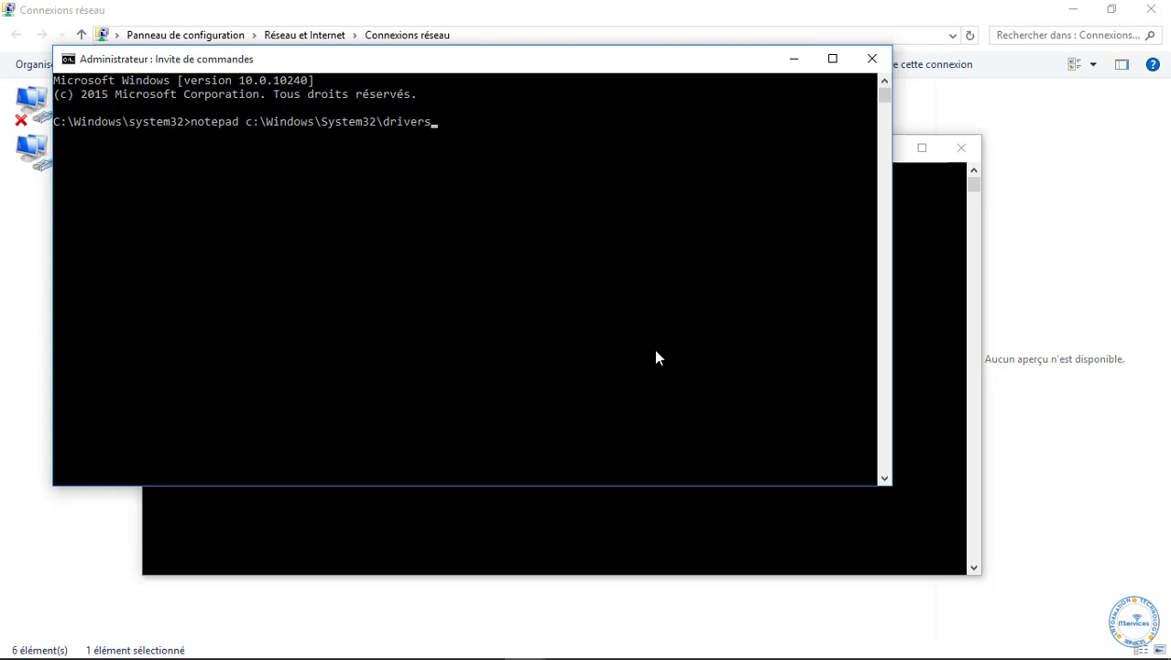
pyautogui.press('Tab')
pyautogui.press('Tab')
pyautogui.write('\\etc\\hosts')
pyautogui.press('Return')
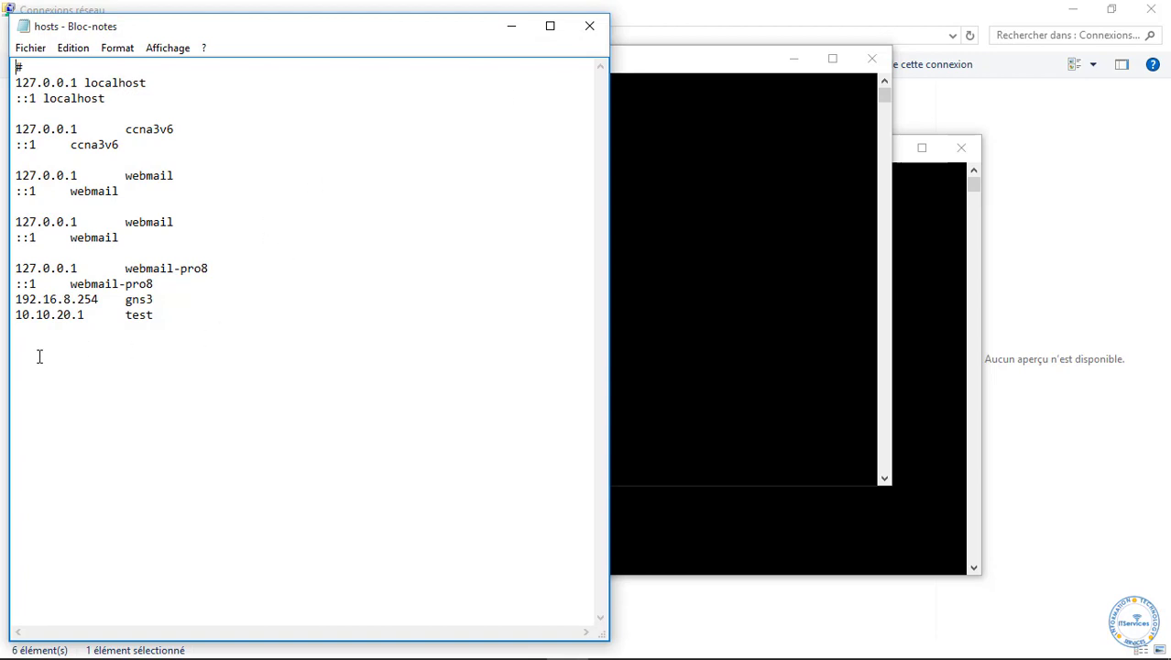
# Replace the hostname test with loopback on the 10.10.20.1 line of the hosts file.
pyautogui.moveTo(24, 330); pyautogui.dragTo(7, 322)
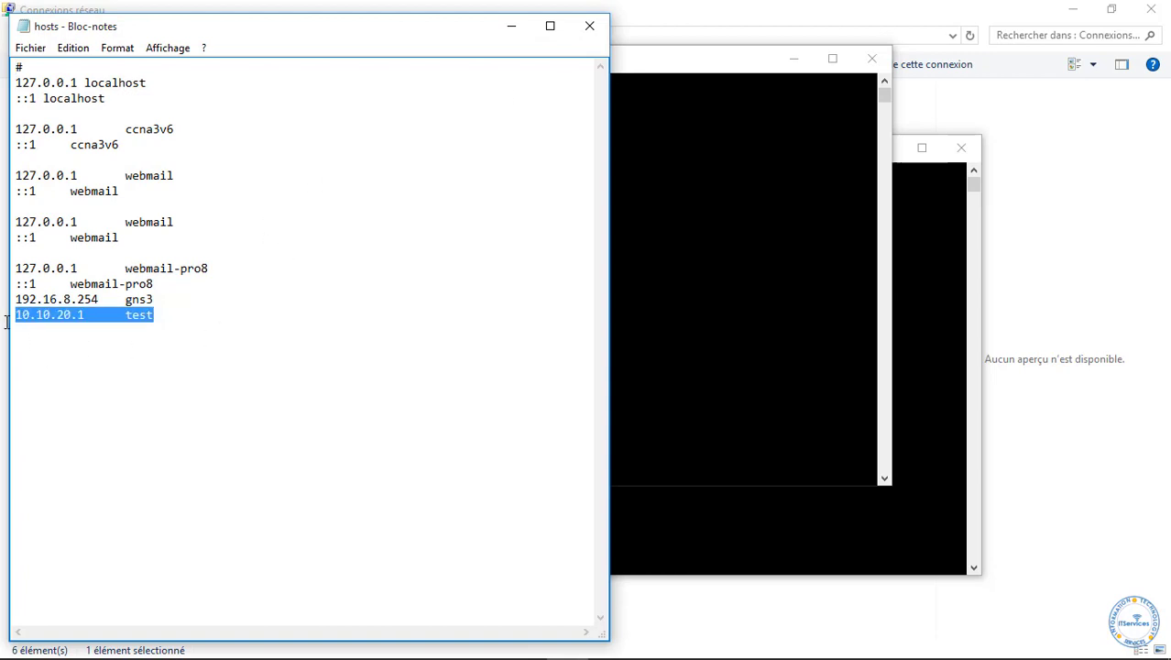
pyautogui.click(64, 320)
pyautogui.moveTo(161, 313); pyautogui.dragTo(8, 323)
pyautogui.moveTo(129, 316); pyautogui.dragTo(2, 303)
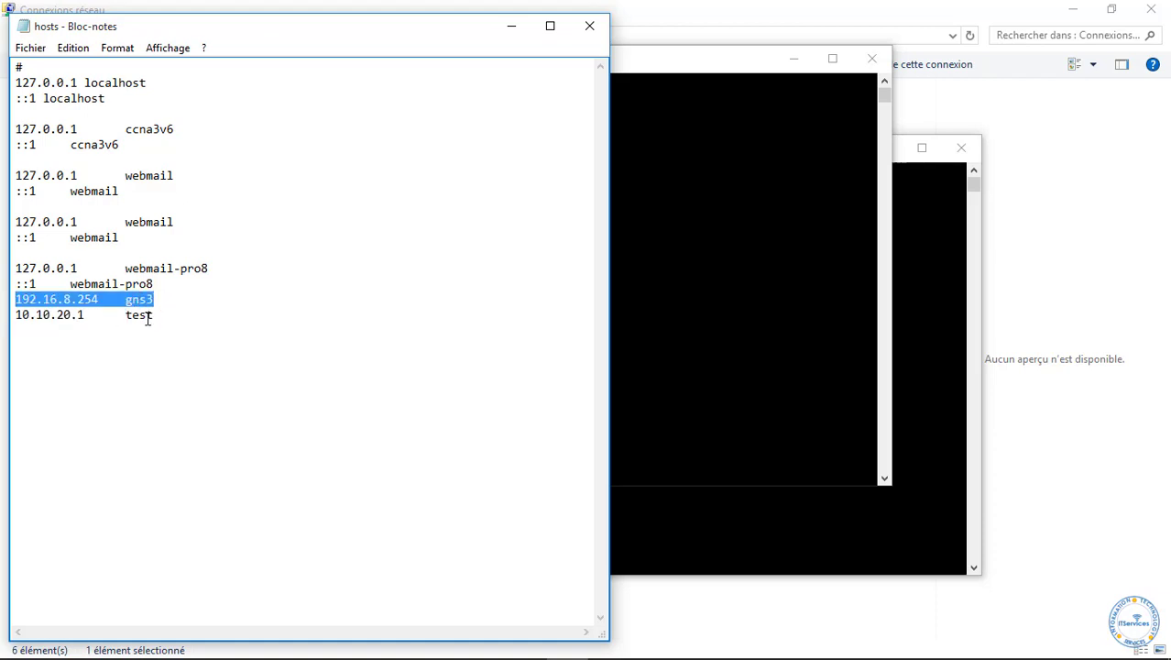
pyautogui.moveTo(184, 318); pyautogui.dragTo(124, 318)
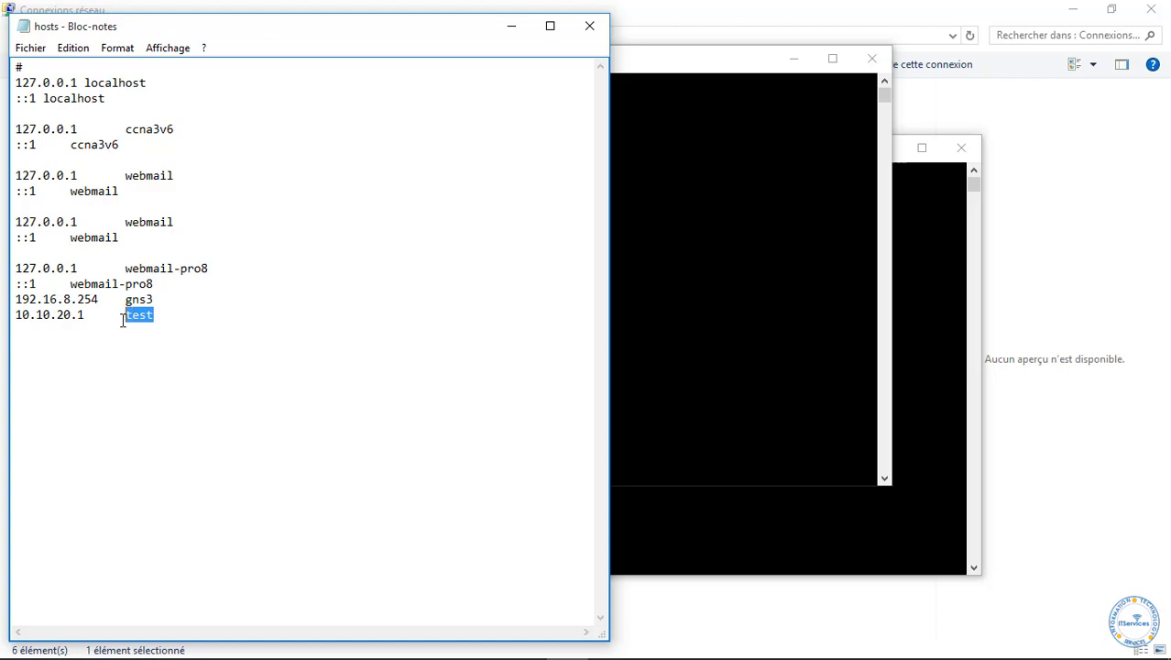
pyautogui.write('bouclage')
pyautogui.press('BackSpace')
pyautogui.press('BackSpace')
pyautogui.press('BackSpace')
pyautogui.press('BackSpace')
pyautogui.press('BackSpace')
pyautogui.press('BackSpace')
pyautogui.press('BackSpace')
pyautogui.press('BackSpace')
pyautogui.write('loopback')
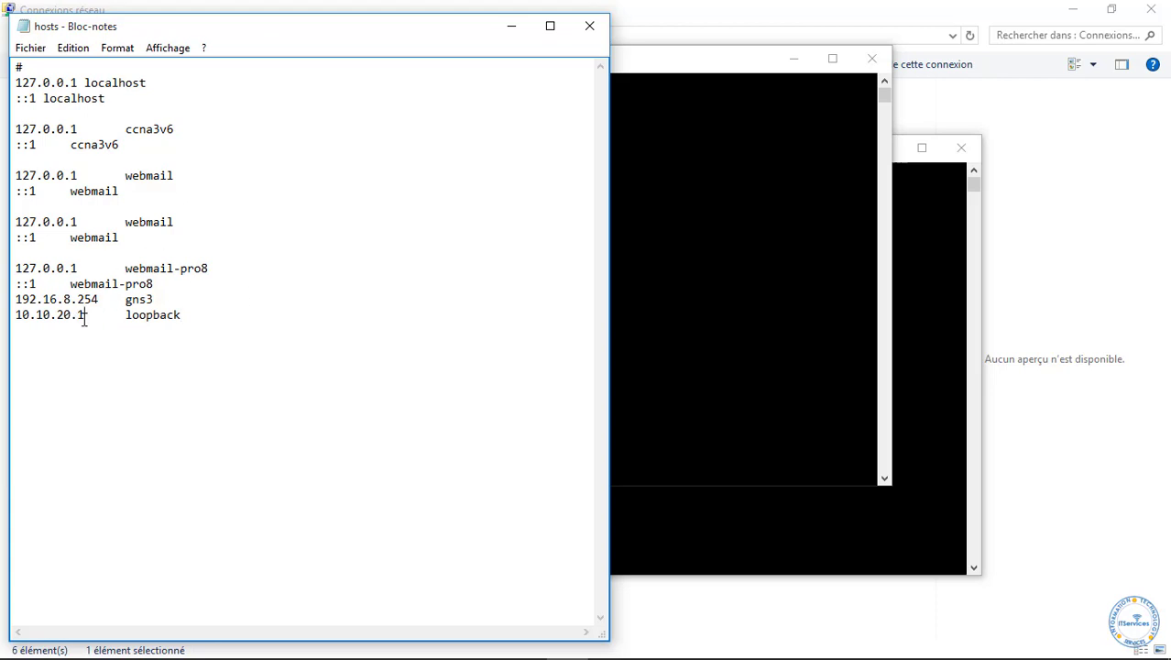
# Save the hosts file with the loopback entry and close Notepad.
pyautogui.moveTo(84, 316); pyautogui.dragTo(4, 318)
pyautogui.click(196, 305)
pyautogui.click(30, 48)
pyautogui.click(66, 110)
pyautogui.click(589, 26)
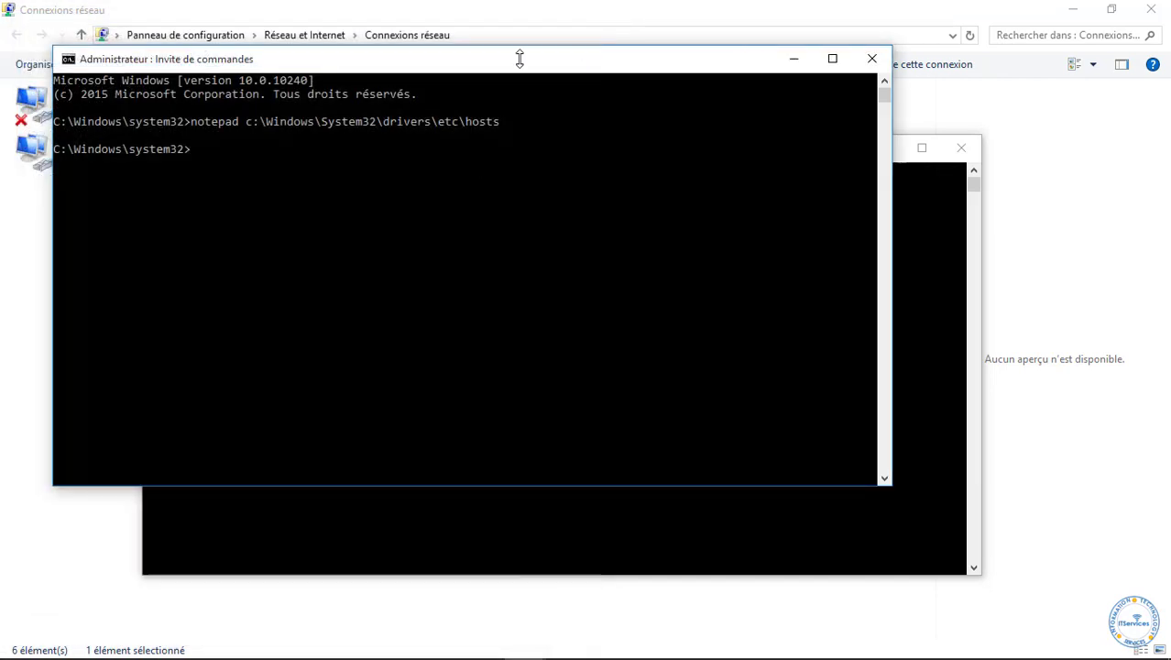
# Ping the hostname loopback from the administrator command prompt.
pyautogui.click(234, 150)
pyautogui.write('ping loop')
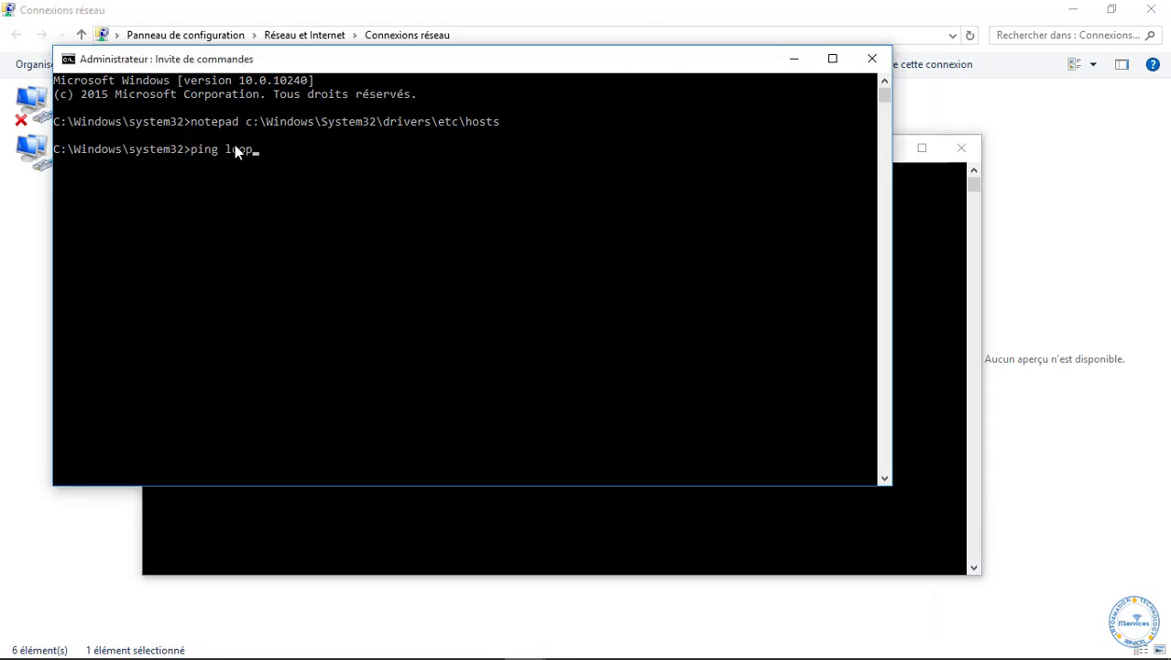
pyautogui.write('back')
pyautogui.press('Return')
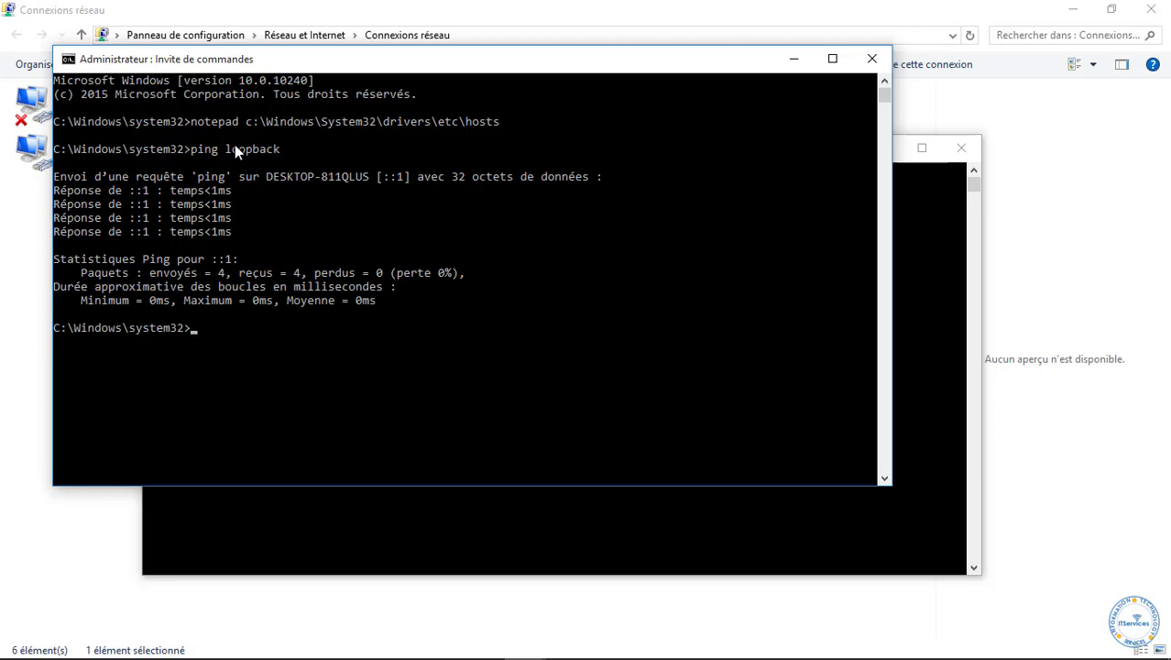
# Reopen c:\Windows\System32\drivers\etc\hosts in Notepad by recalling the earlier command in the administrator command prompt.
pyautogui.press('Up')
pyautogui.press('Up')
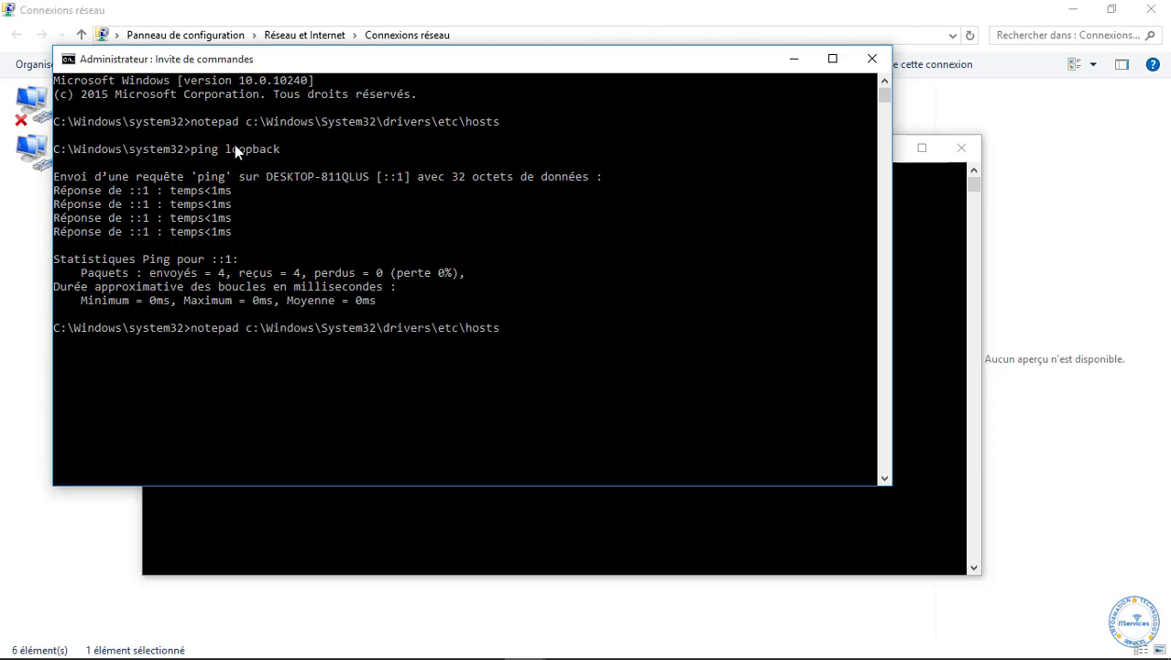
pyautogui.press('Return')
# Change the hostname on the 10.10.20.1 line to test, then save the hosts file and minimize Notepad.
pyautogui.moveTo(125, 314); pyautogui.dragTo(184, 356)
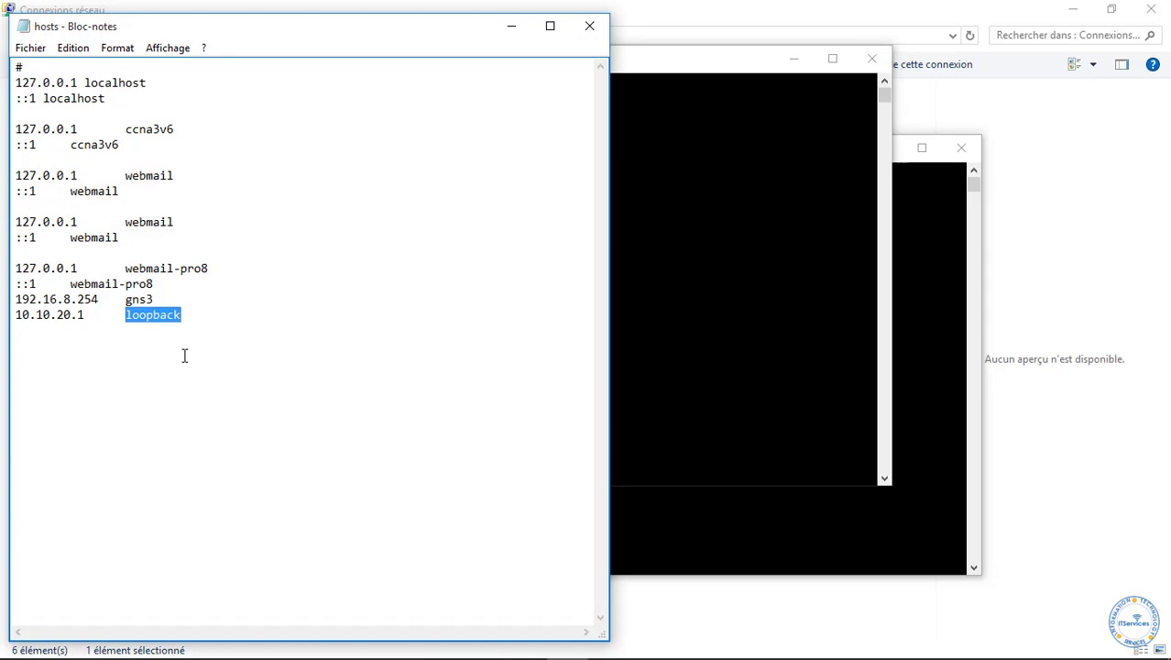
pyautogui.write('test')
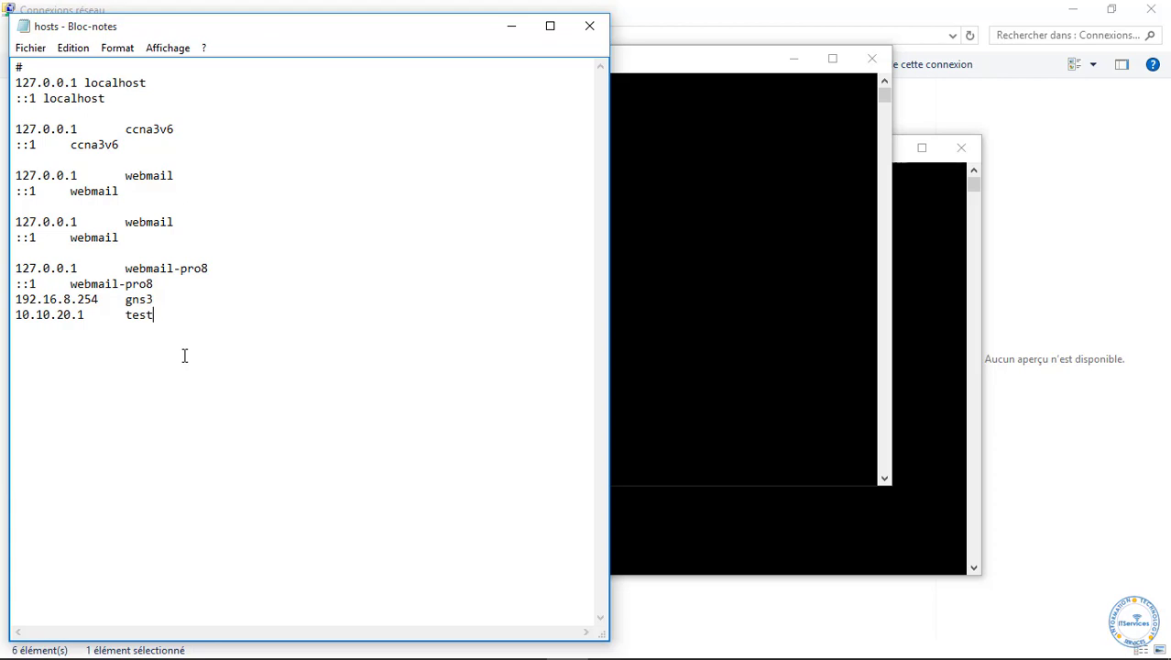
pyautogui.click(30, 48)
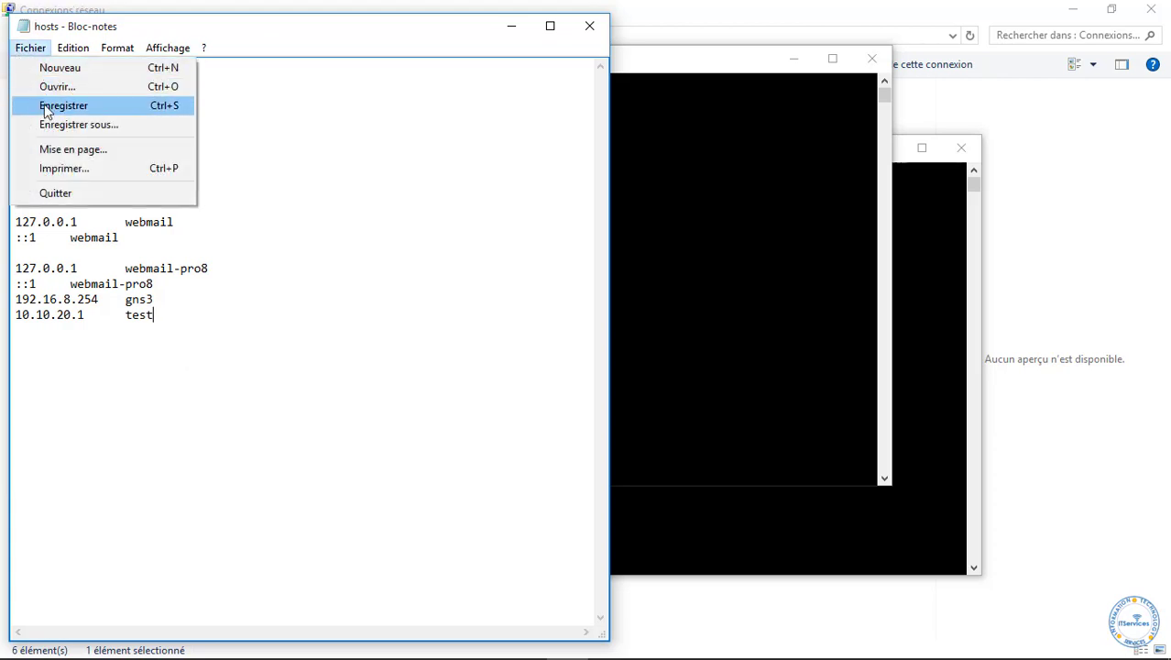
pyautogui.click(46, 108)
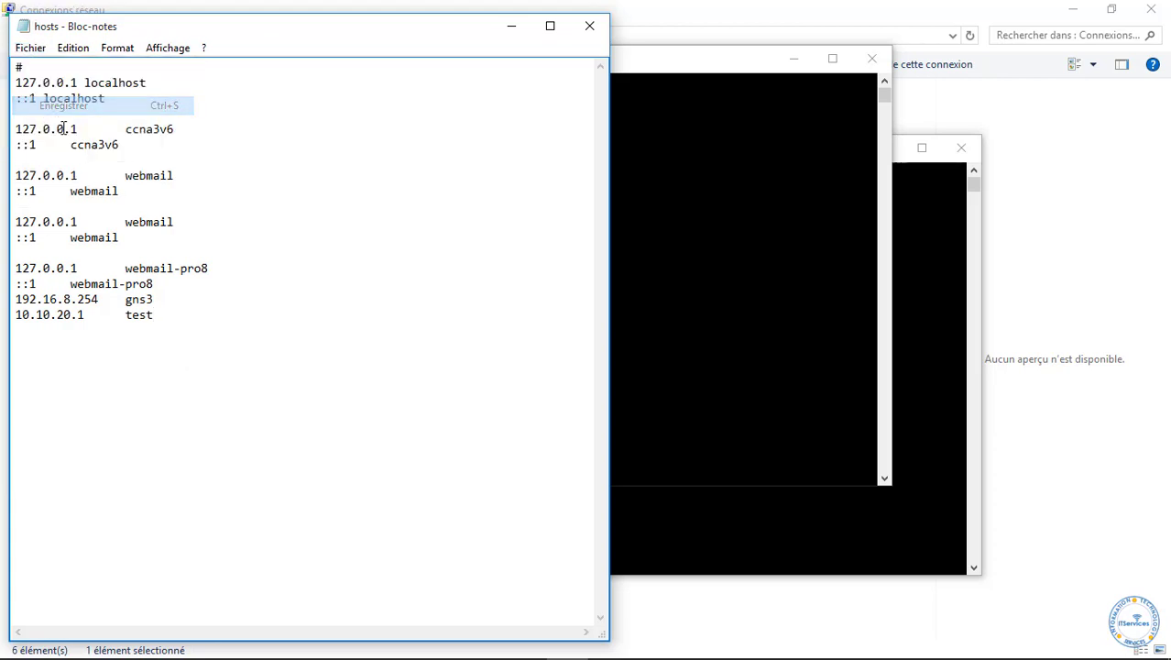
pyautogui.click(519, 30)
# Ping the hostname test from the administrator command prompt.
pyautogui.click(407, 384)
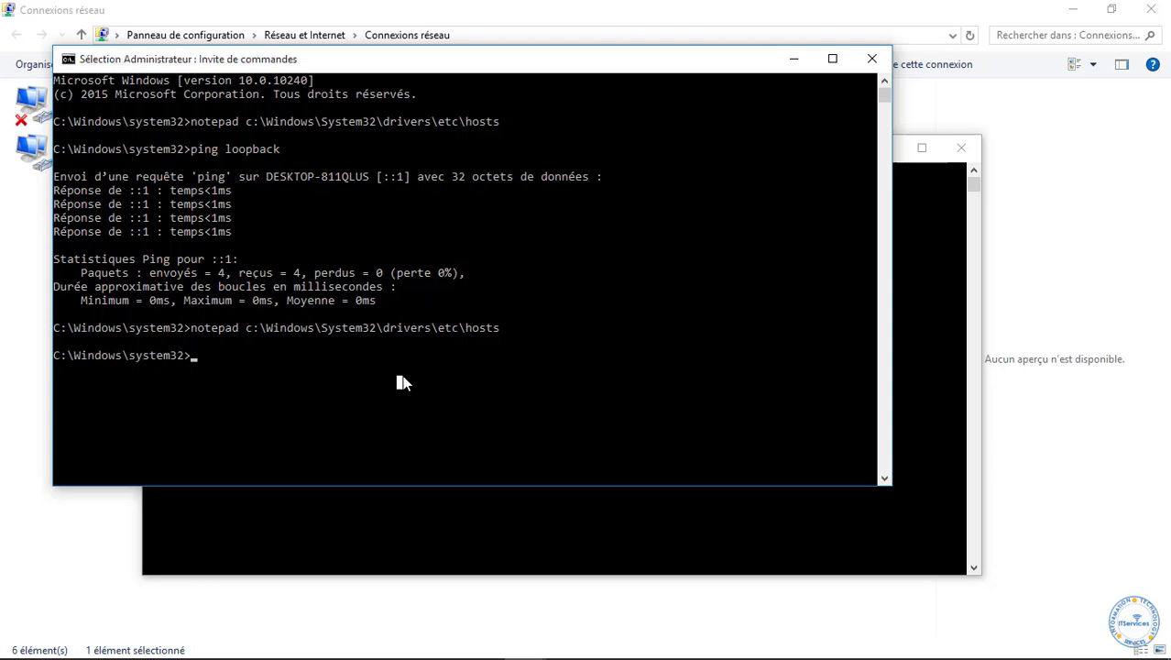
pyautogui.press('Up')
pyautogui.press('Up')
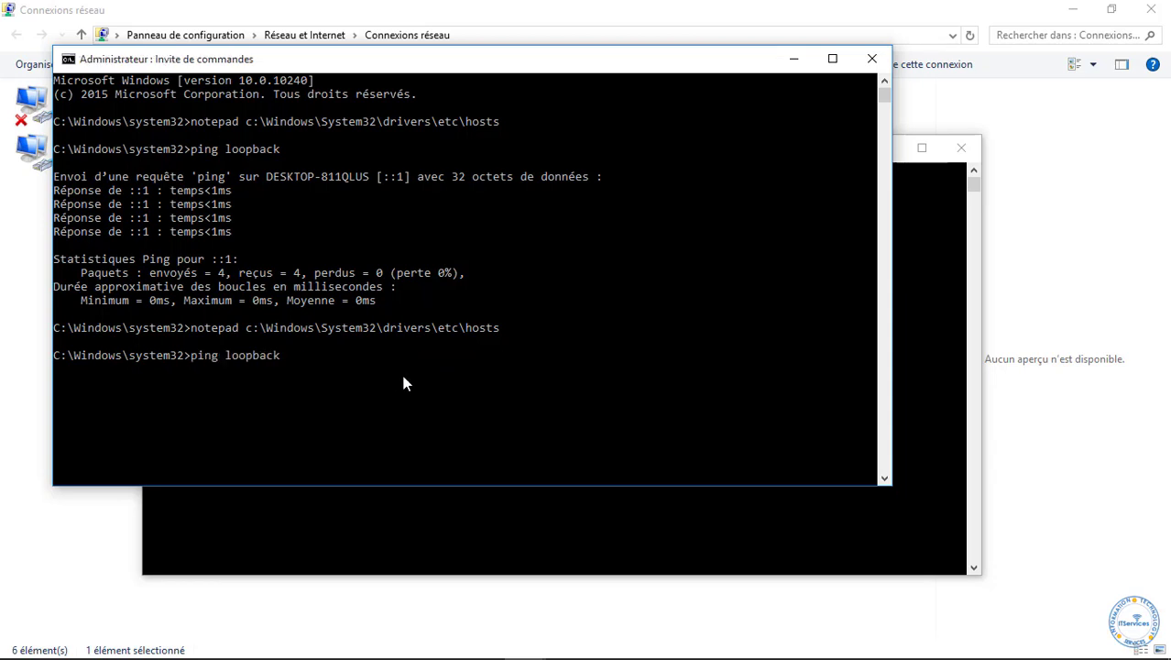
pyautogui.press('BackSpace')
pyautogui.press('BackSpace')
pyautogui.press('BackSpace')
pyautogui.press('BackSpace')
pyautogui.press('BackSpace')
pyautogui.press('BackSpace')
pyautogui.press('BackSpace')
pyautogui.press('BackSpace')
pyautogui.write('test')
pyautogui.press('Return')
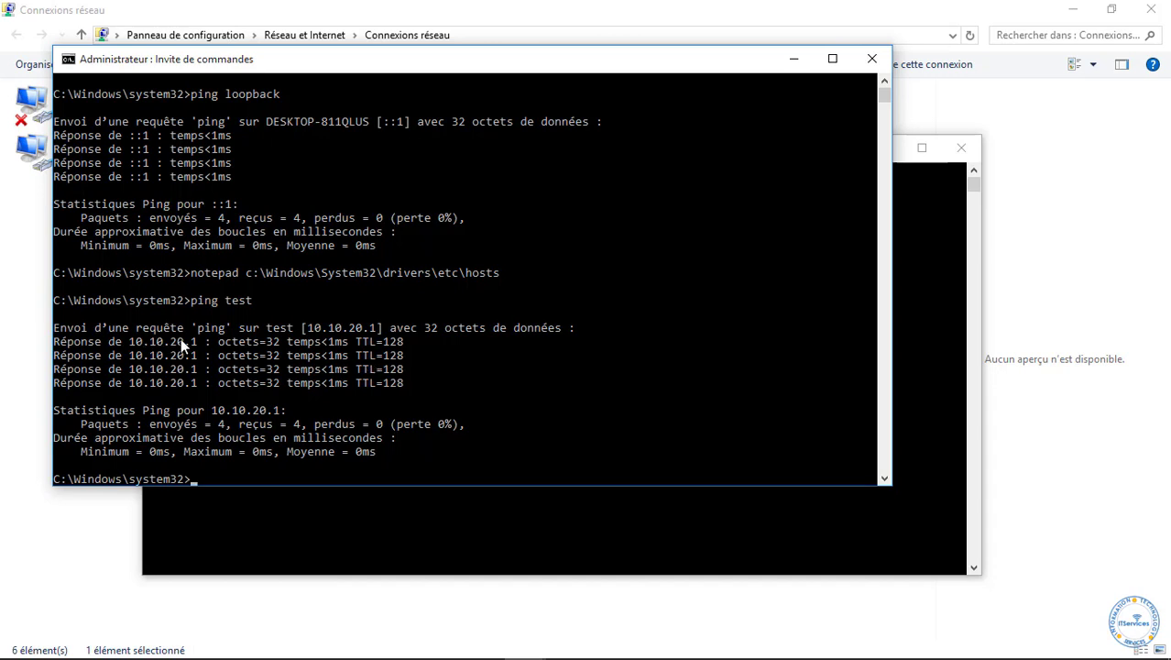
# Compare the reply addresses of the test and loopback pings by highlighting them in the command output.
pyautogui.moveTo(196, 337); pyautogui.dragTo(110, 340)
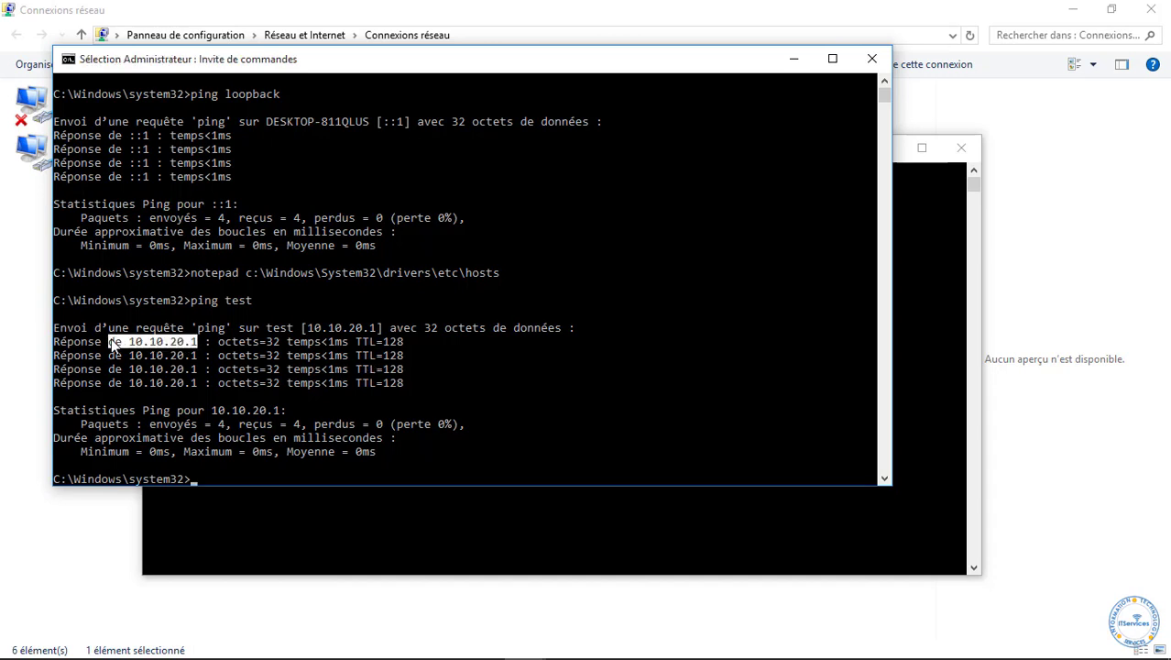
pyautogui.click(145, 135)
pyautogui.rightClick(132, 136)
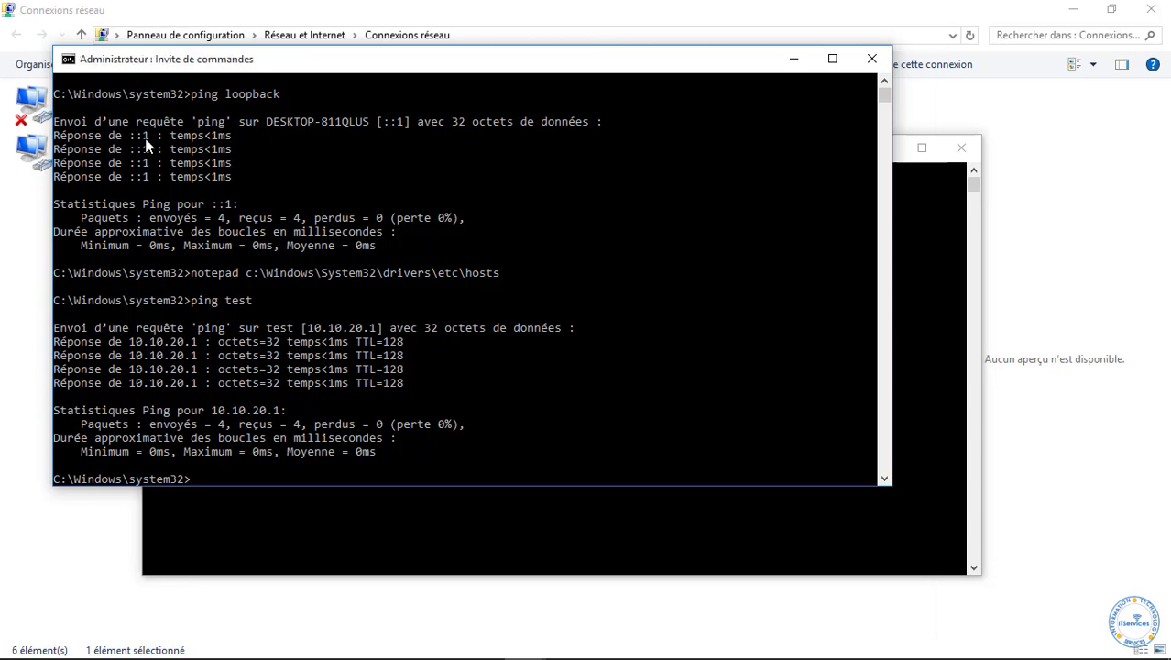
pyautogui.doubleClick(132, 135)
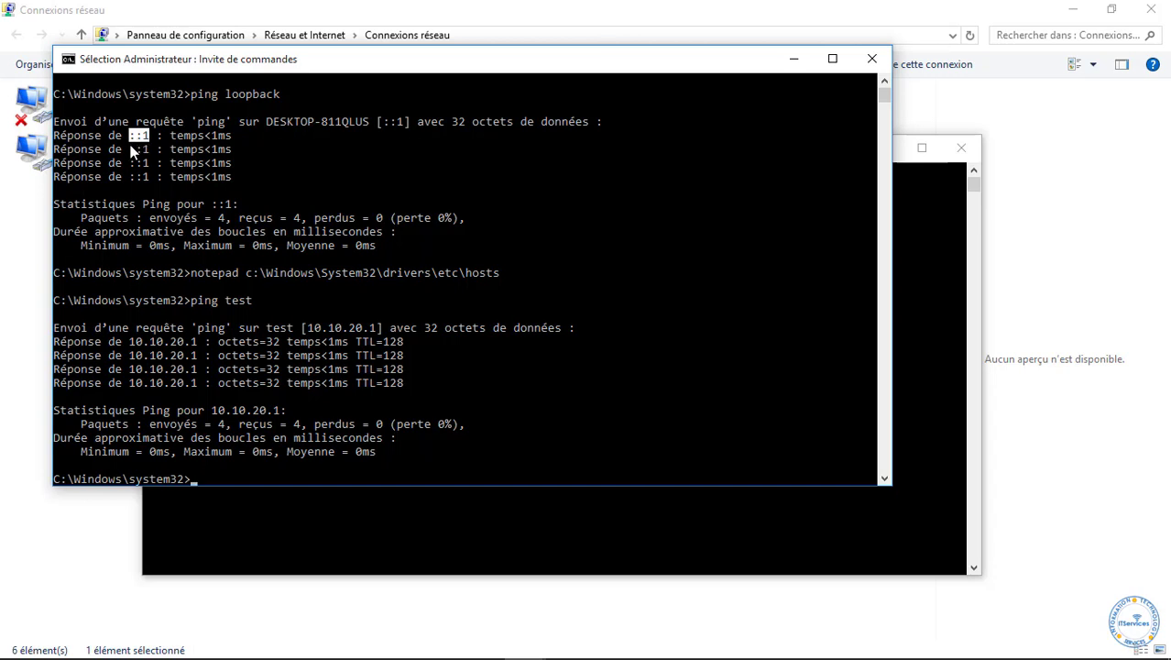
pyautogui.click(271, 93)
pyautogui.moveTo(272, 94); pyautogui.dragTo(227, 97)
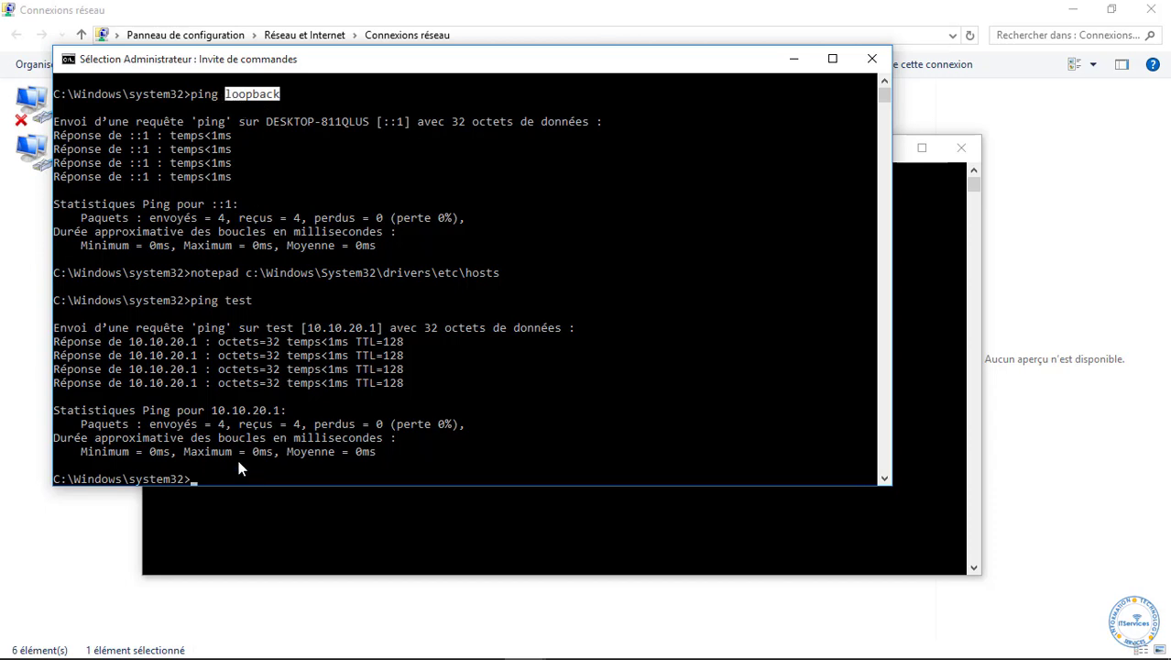
# Ping the hostname bouclage from the administrator command prompt.
pyautogui.write('ping b')
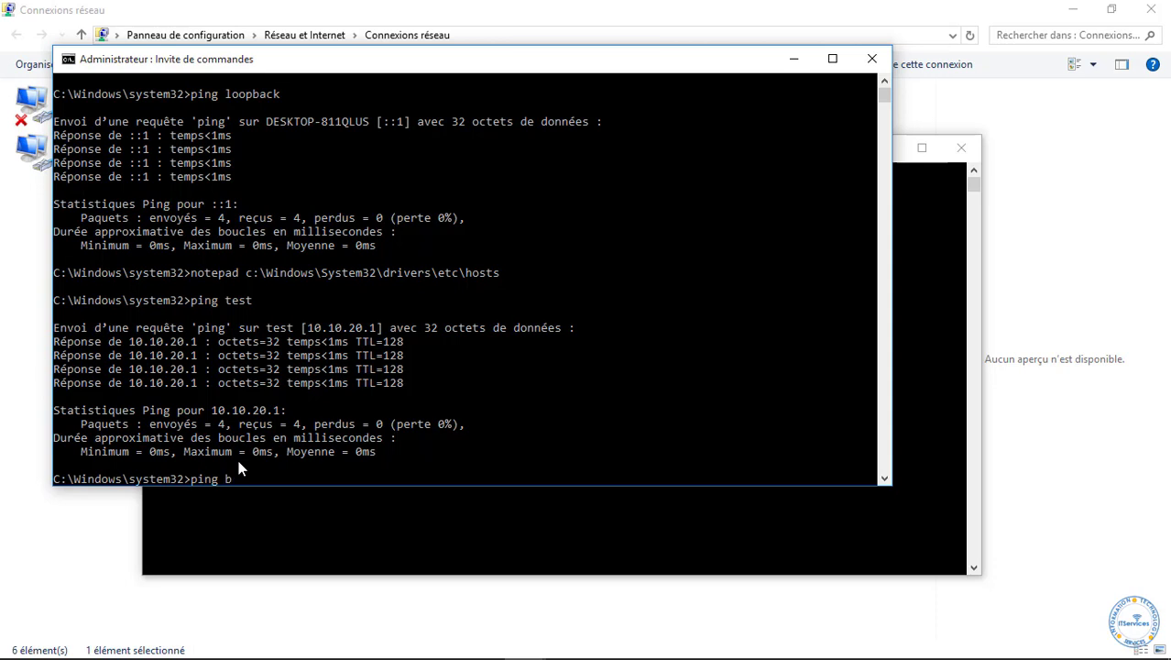
pyautogui.write('ouclage')
pyautogui.press('Return')
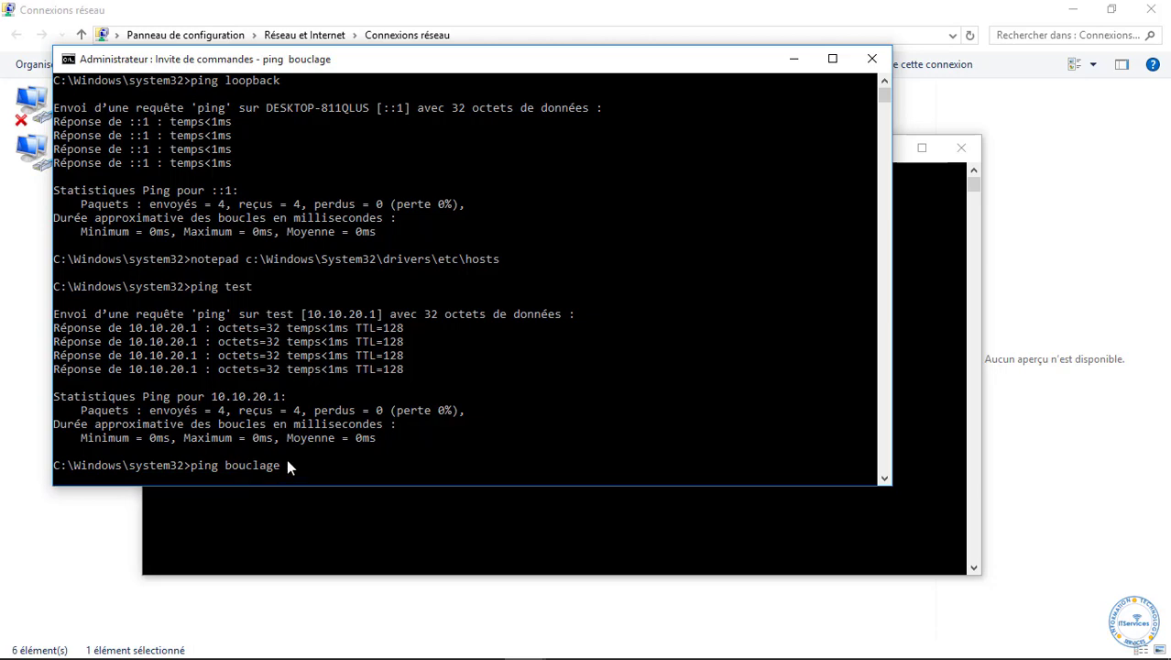
# Close both command prompt windows and check which actions are available for the Loopback connection.
pyautogui.click(310, 506)
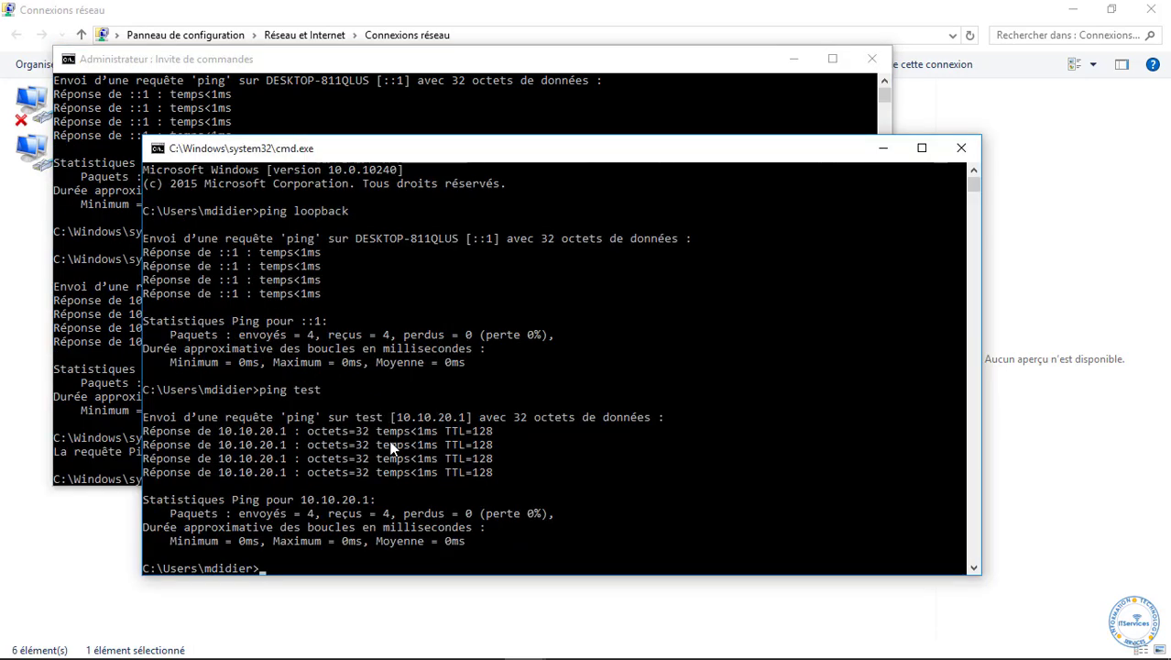
pyautogui.click(973, 149)
pyautogui.click(872, 59)
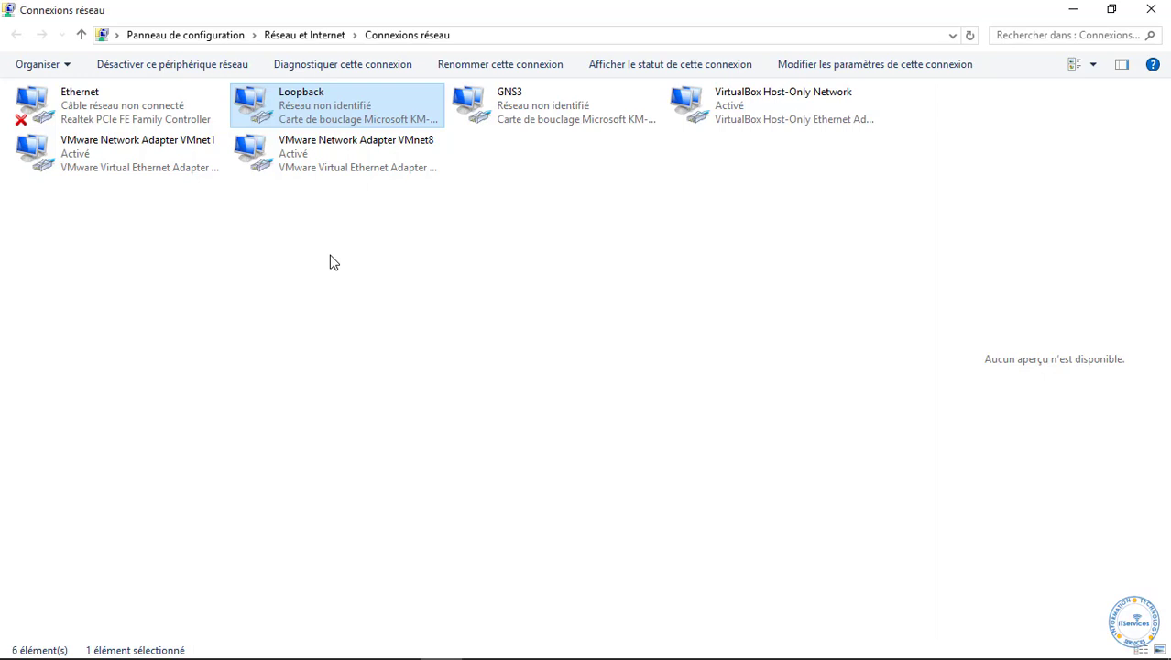
pyautogui.rightClick(355, 101)
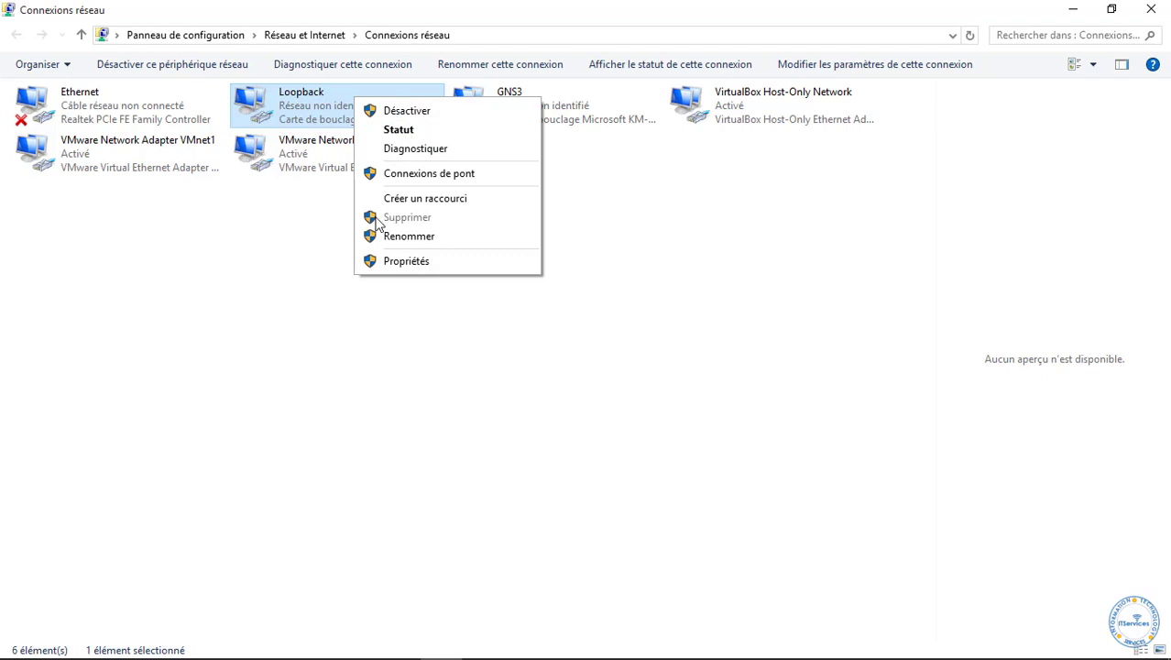
pyautogui.click(277, 293)
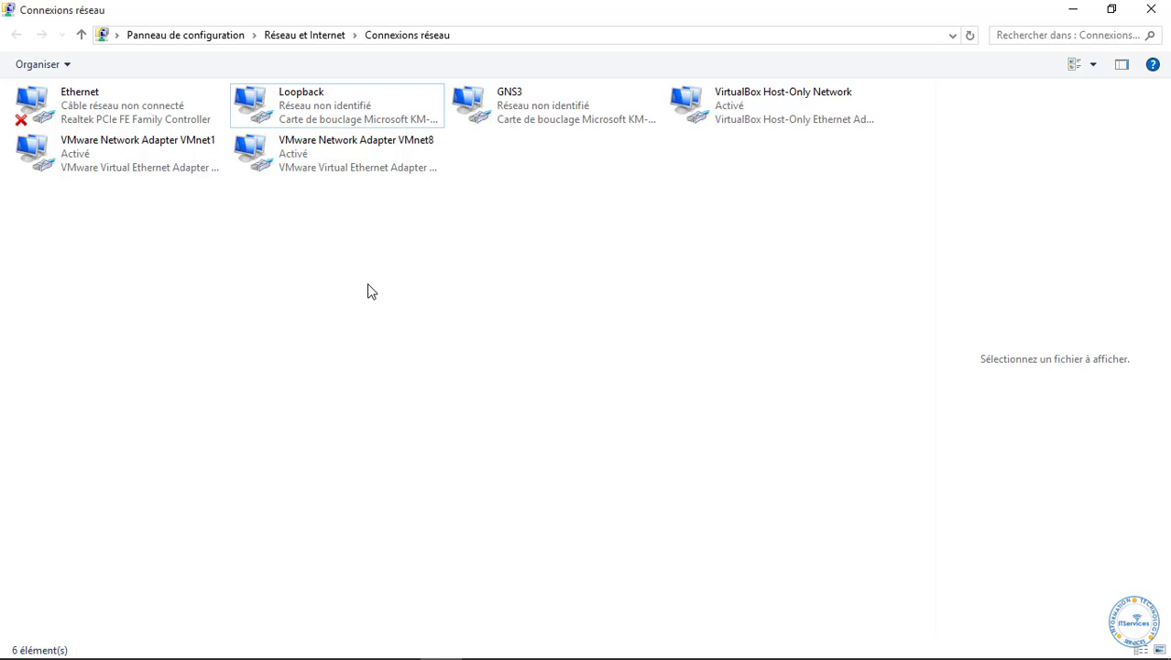
# Open the Device Manager by running devmgmt.msc and maximize its window.
pyautogui.press('super+r')
pyautogui.write('dev')
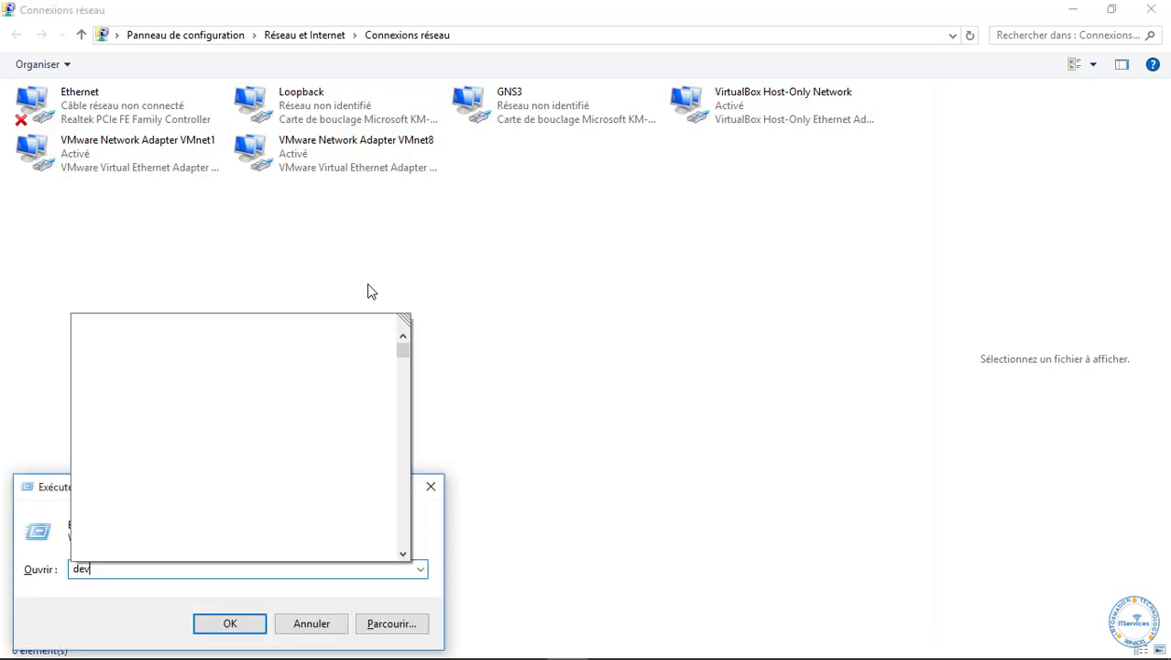
pyautogui.write('m')
pyautogui.press('Down')
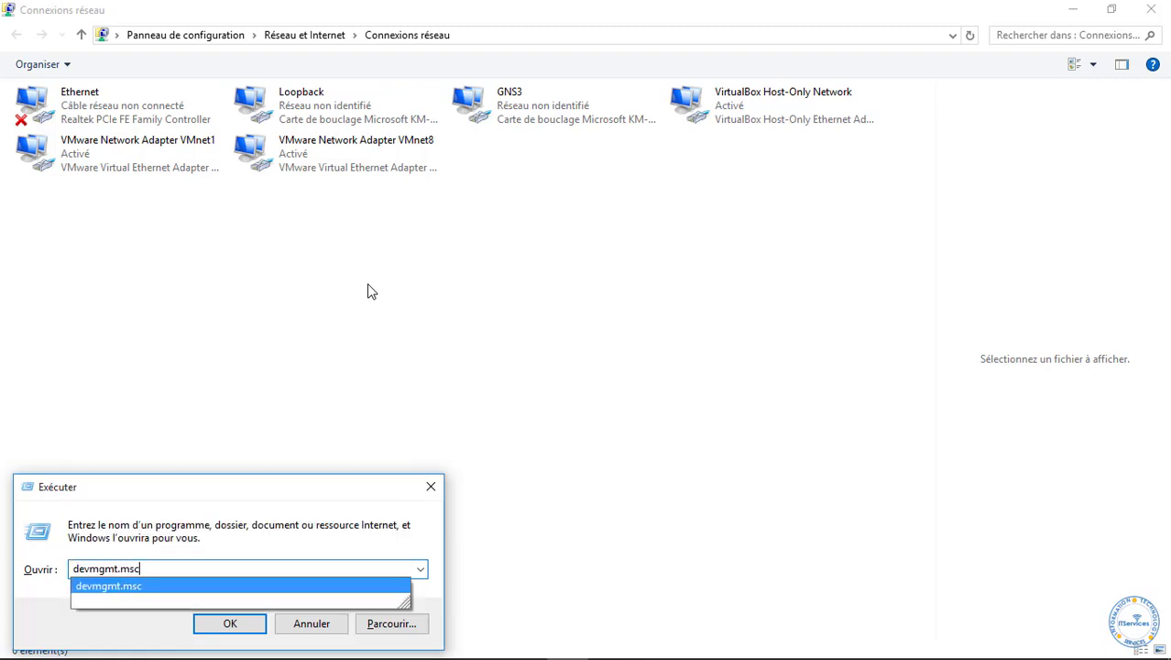
pyautogui.press('Return')
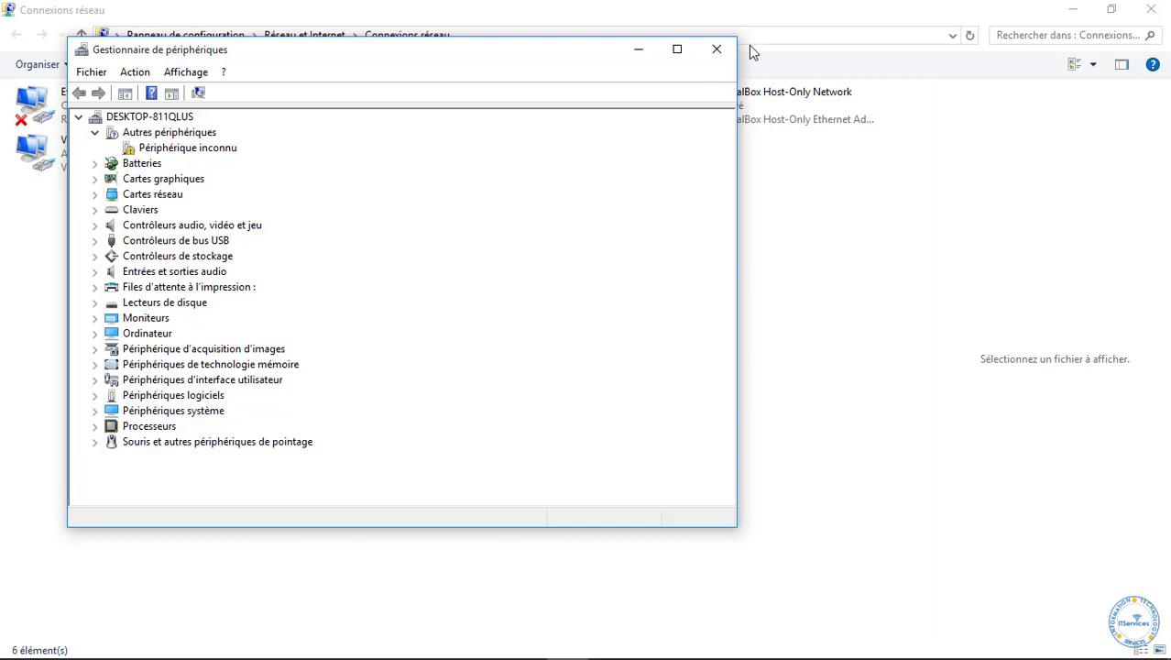
pyautogui.click(677, 49)
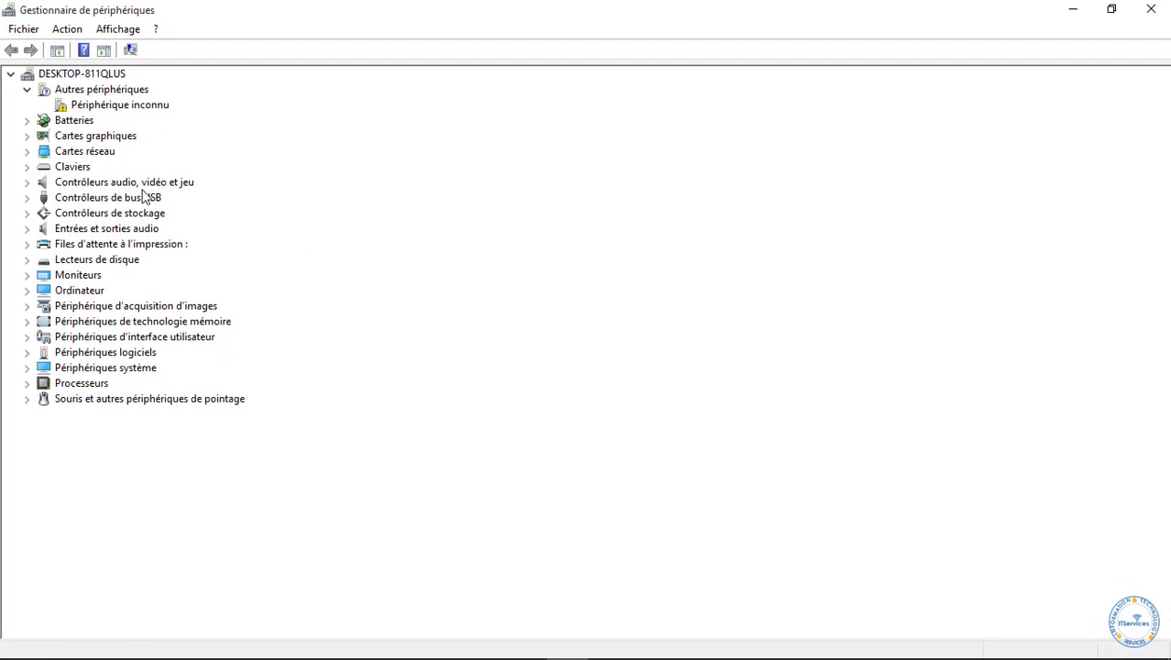
# Uninstall the network adapter Carte de bouclage Microsoft KM-TEST #2 and confirm its removal.
pyautogui.click(27, 152)
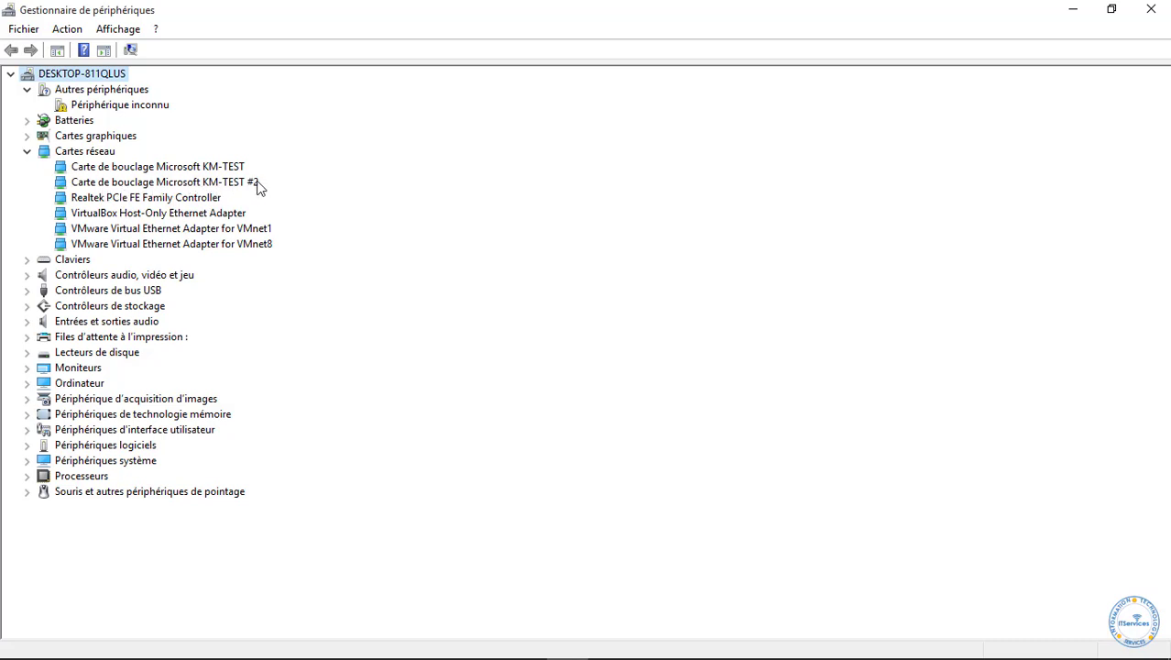
pyautogui.click(186, 184)
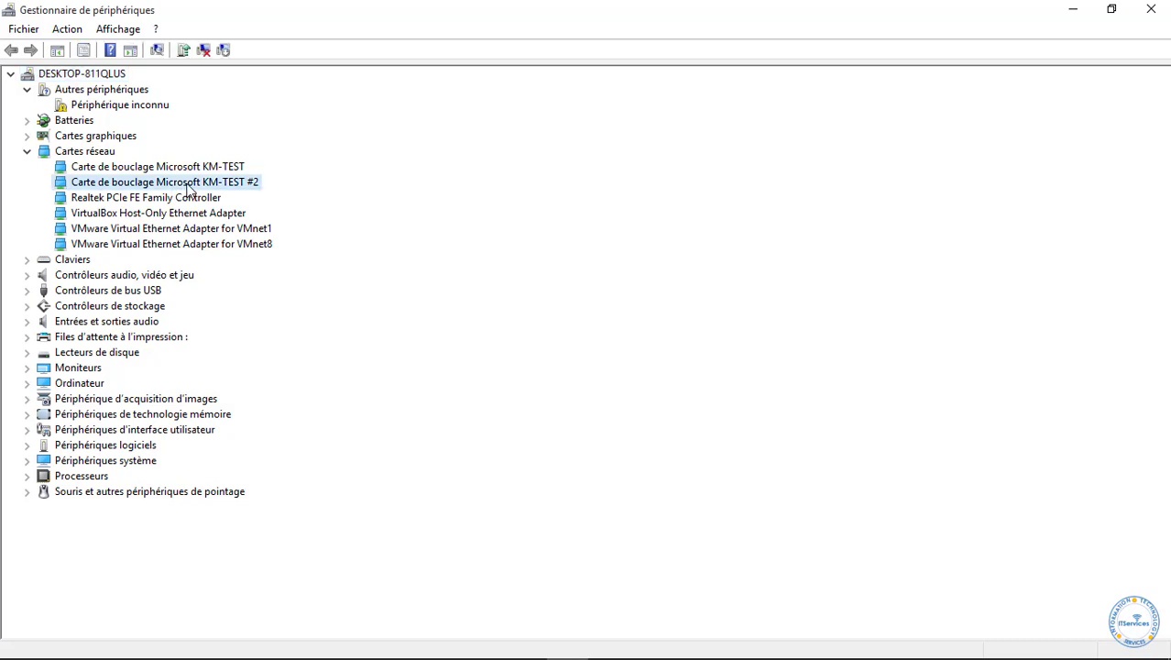
pyautogui.rightClick(134, 186)
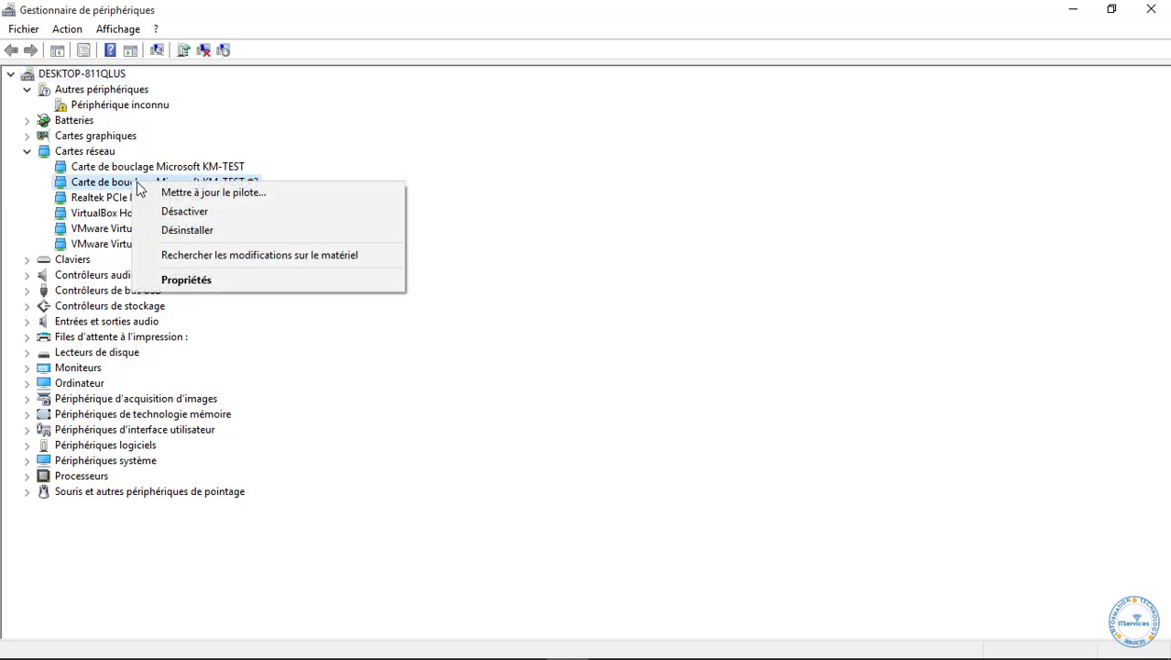
pyautogui.click(186, 232)
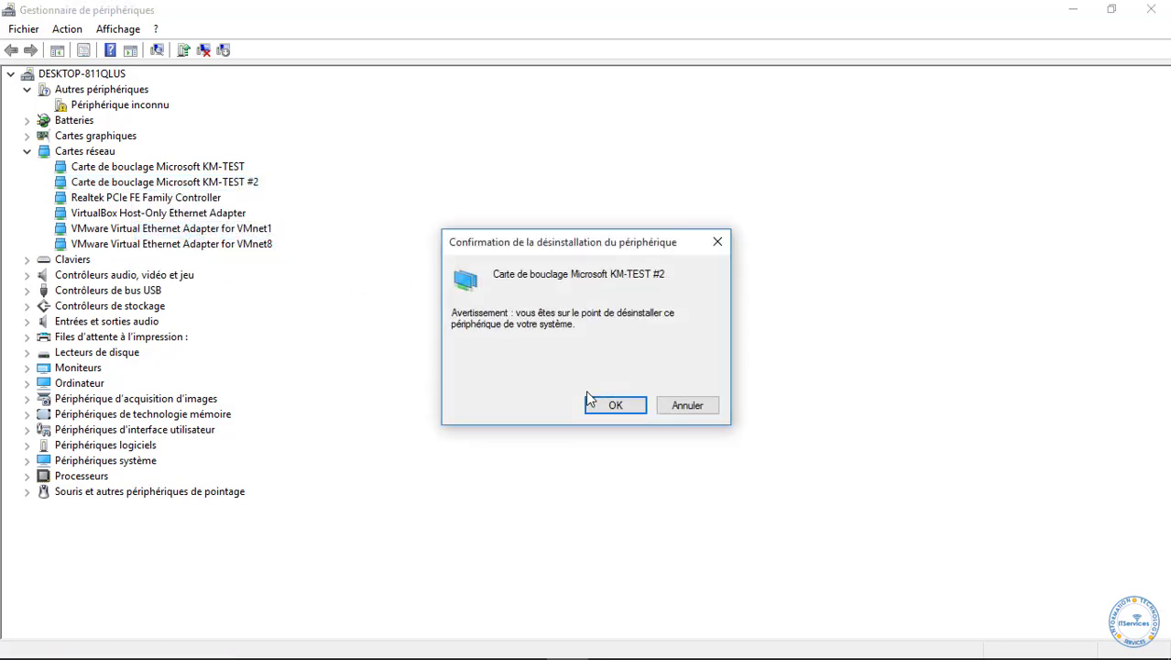
pyautogui.click(616, 408)
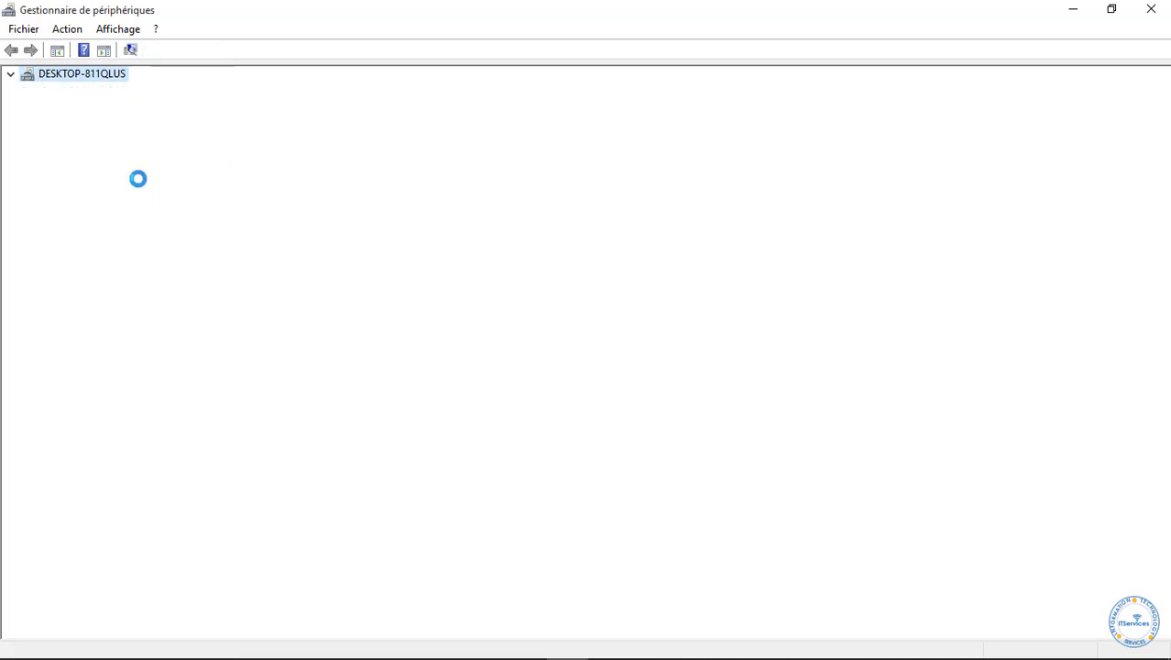
pyautogui.moveTo(417, 652)
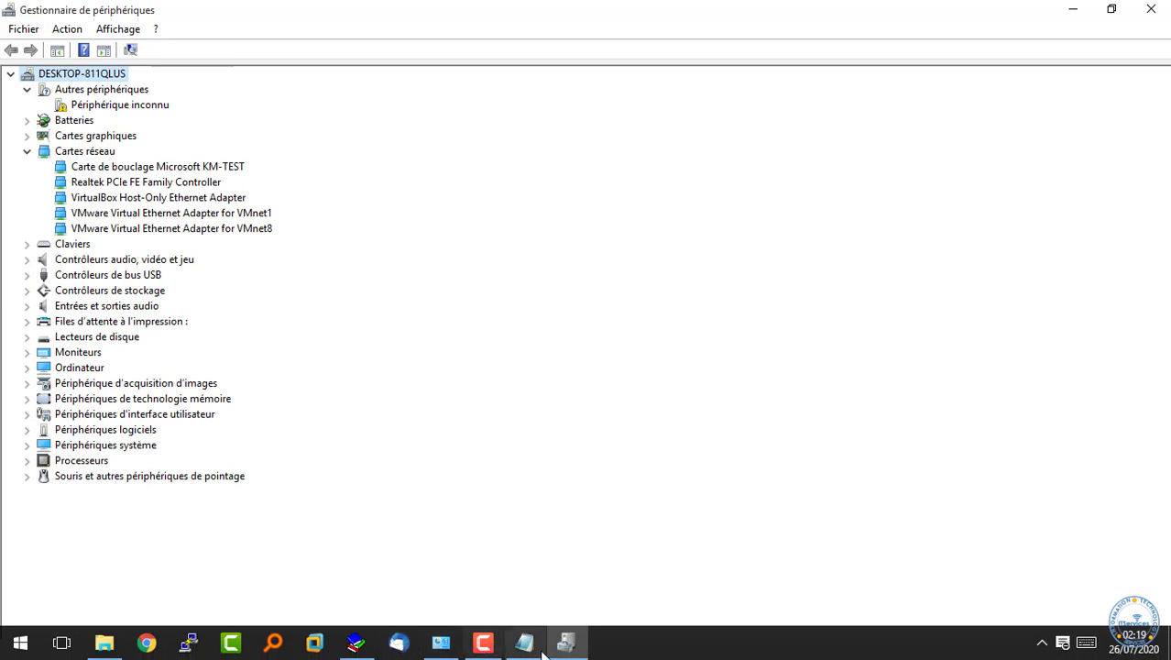
# Switch to the Connexions réseau window and refresh its list to check the remaining network adapters.
pyautogui.click(442, 643)
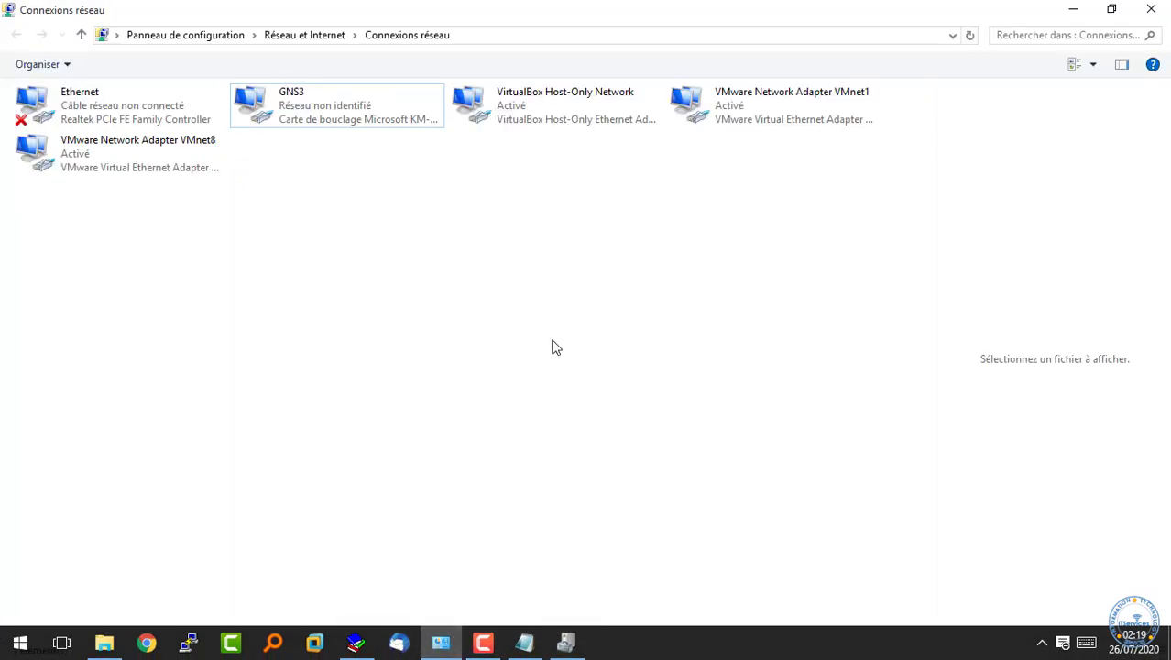
pyautogui.click(970, 36)
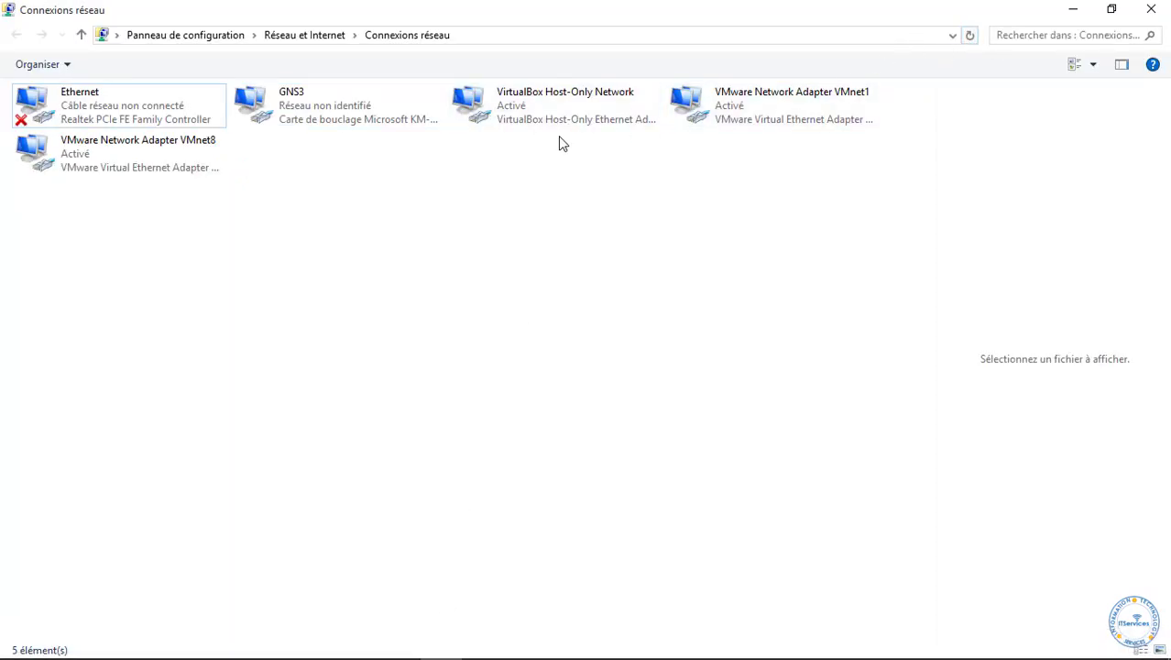
# Disable the GNS3 loopback connection and enable it again.
pyautogui.rightClick(366, 117)
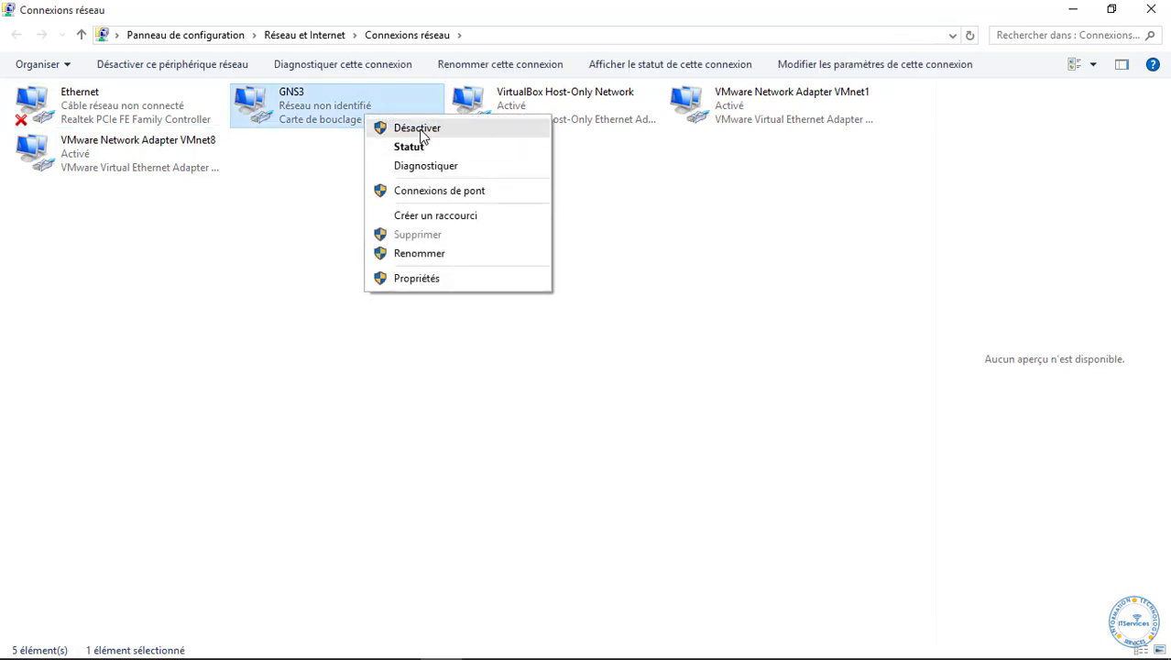
pyautogui.click(424, 125)
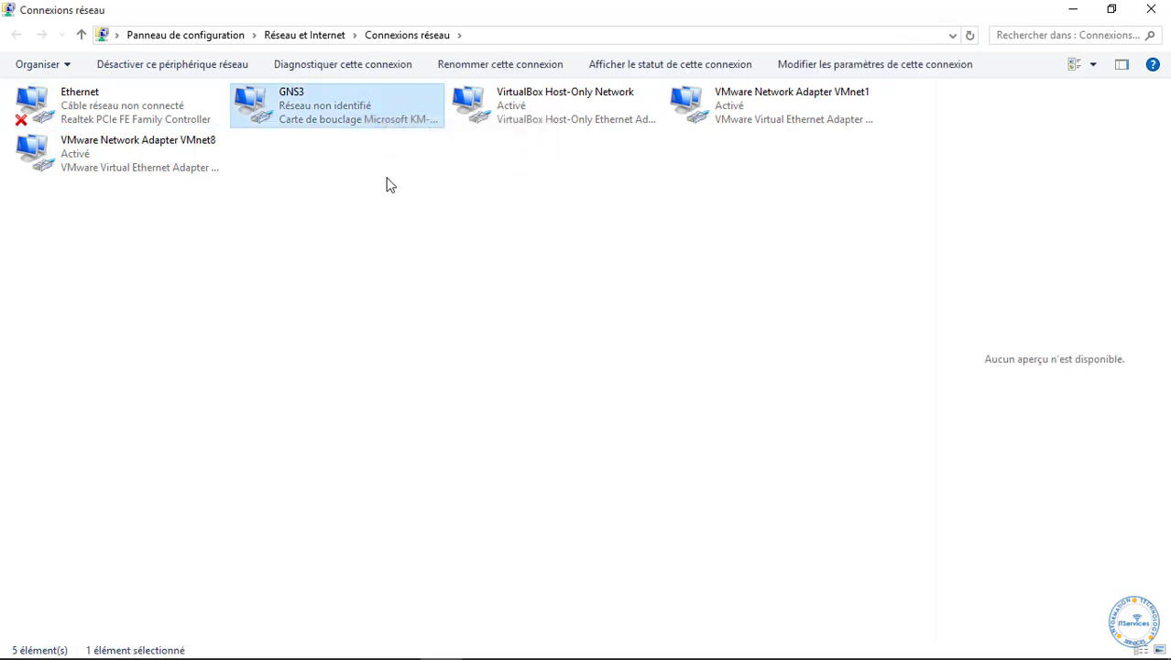
pyautogui.rightClick(343, 104)
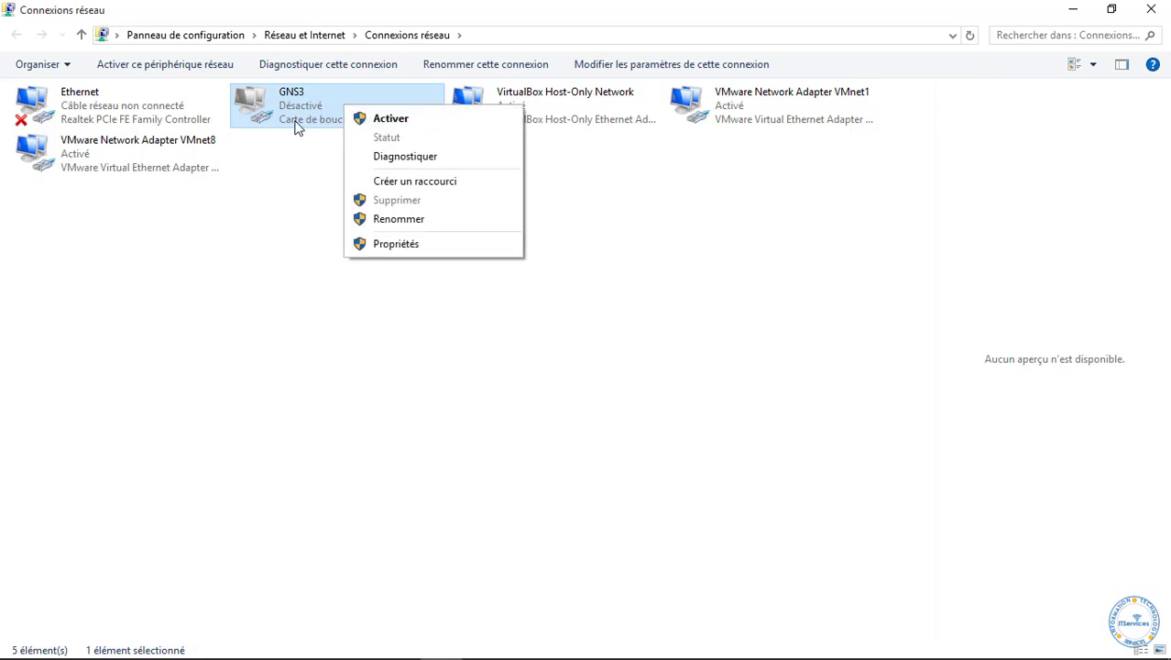
pyautogui.click(400, 125)
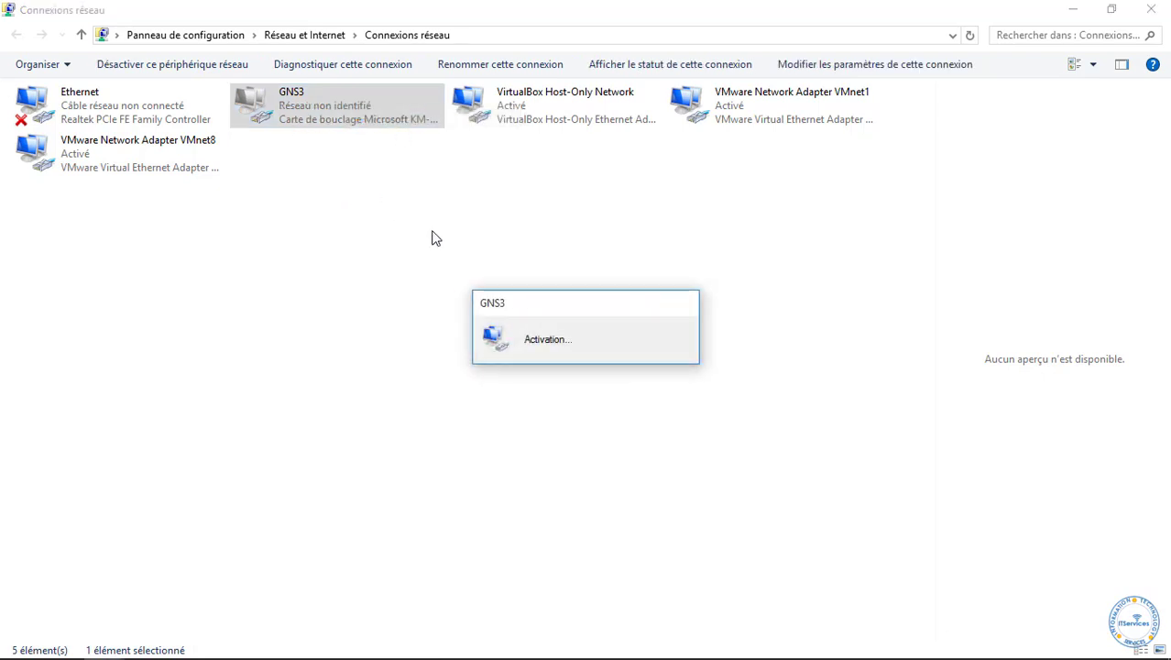